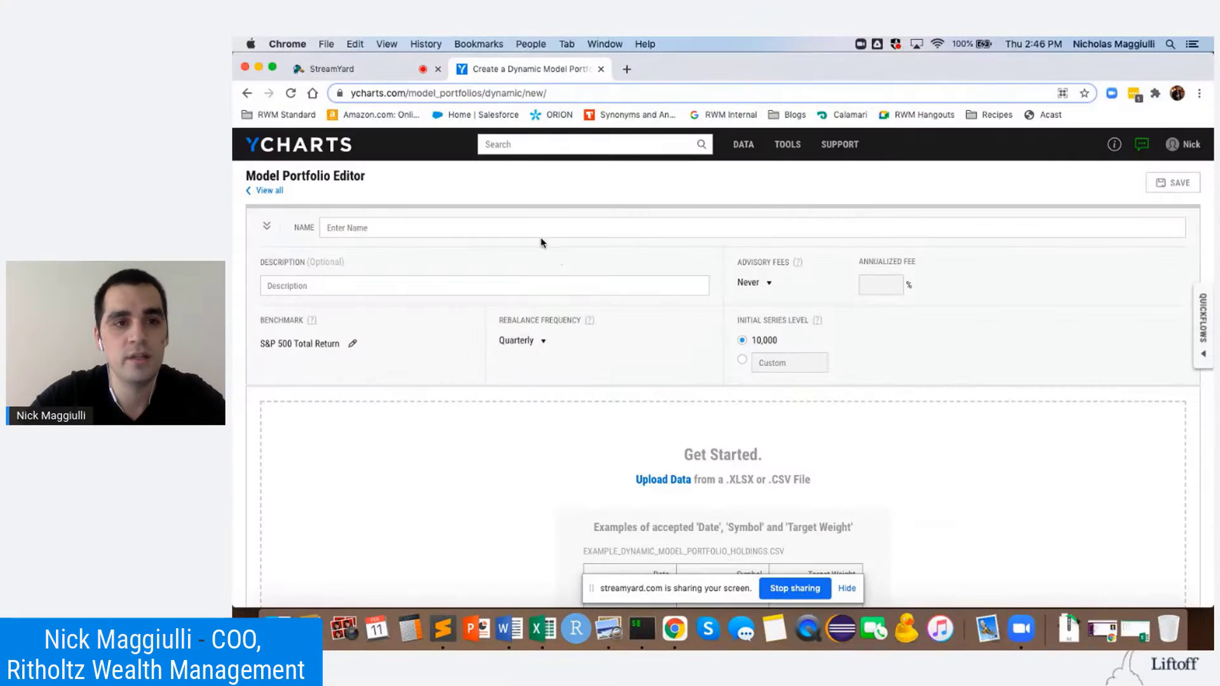
Step: From Tools > Model Portfolios, create a Blank Dynamic Model Portfolio and focus its Name field
mouse_move(788, 148)
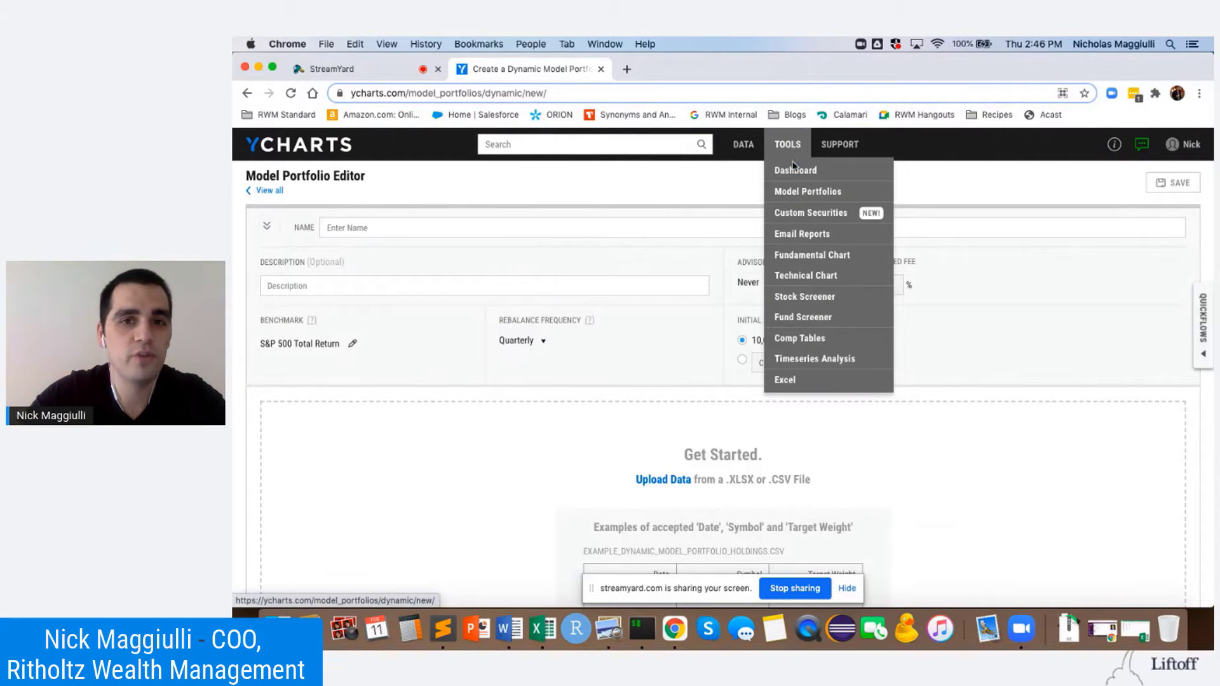
left_click(805, 193)
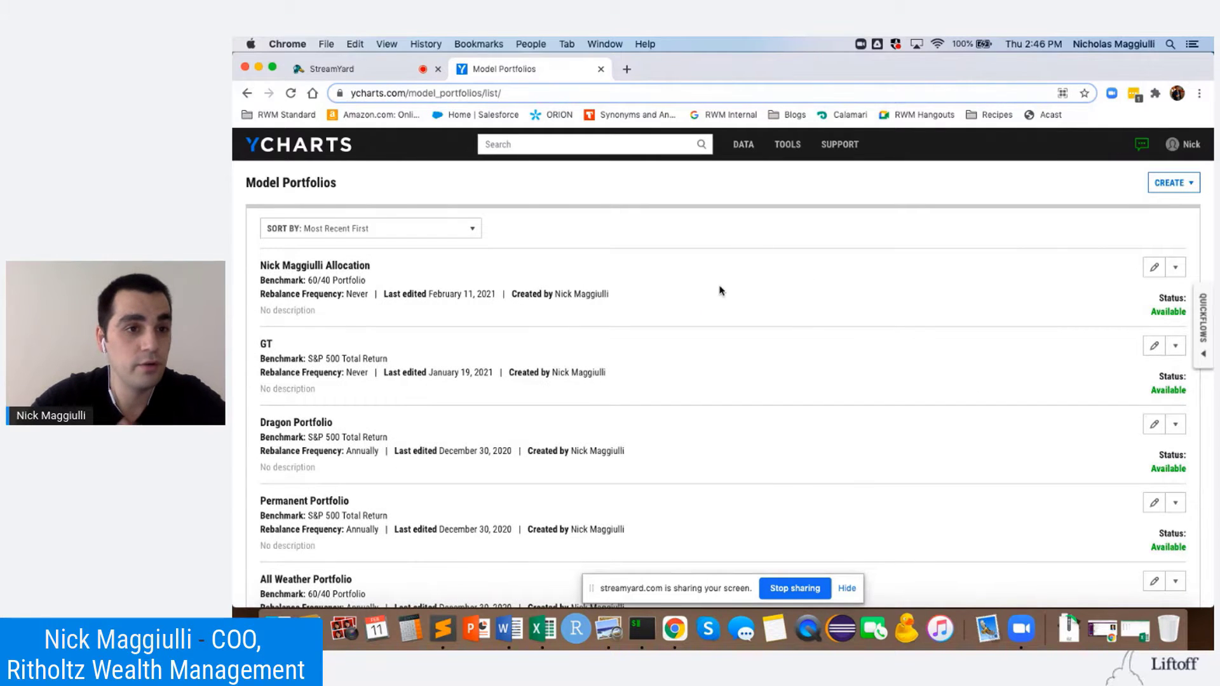
left_click(1172, 187)
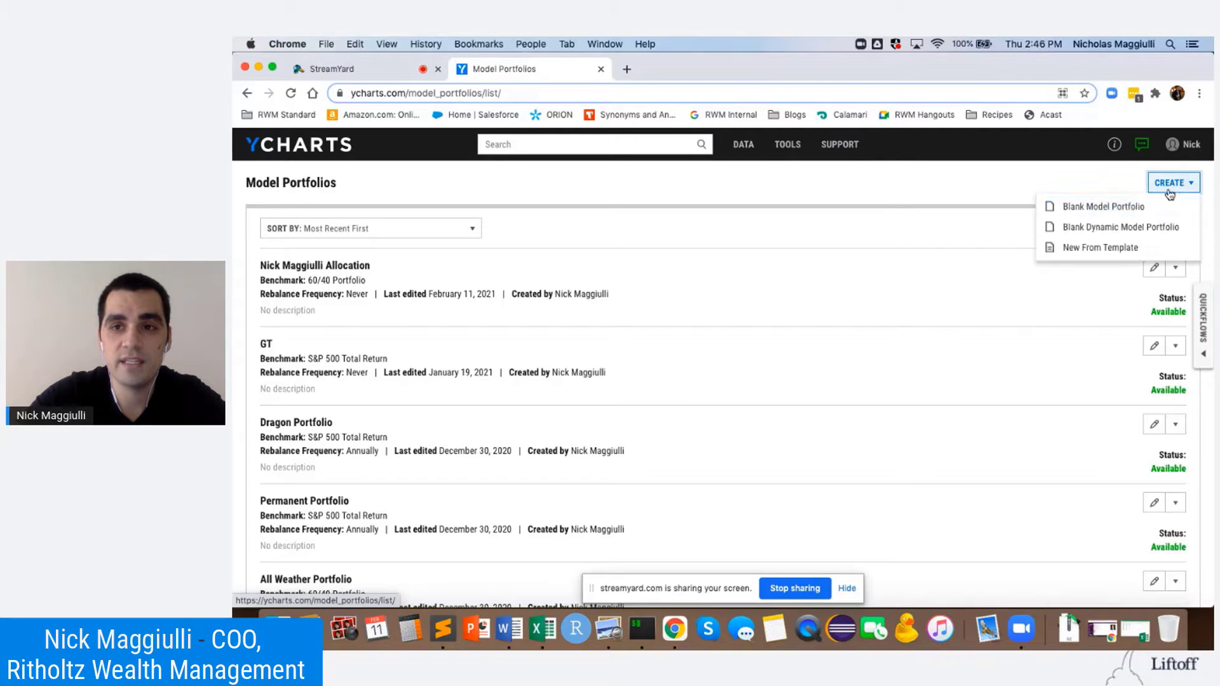
left_click(1118, 229)
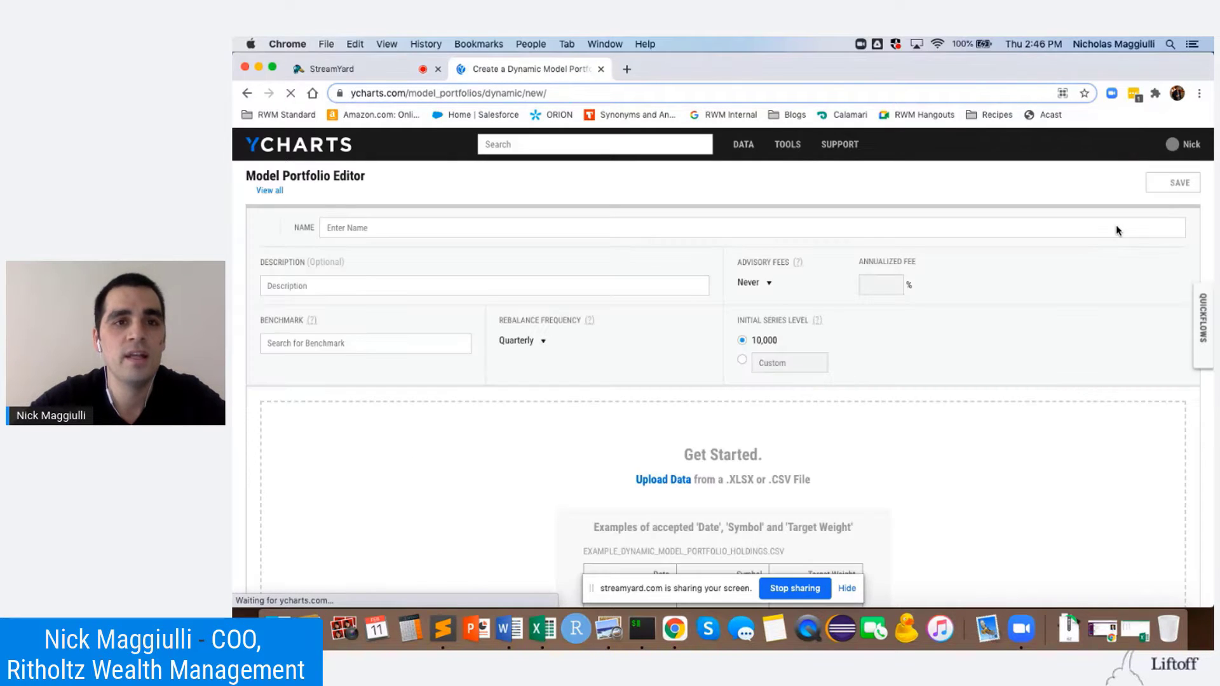
left_click(619, 227)
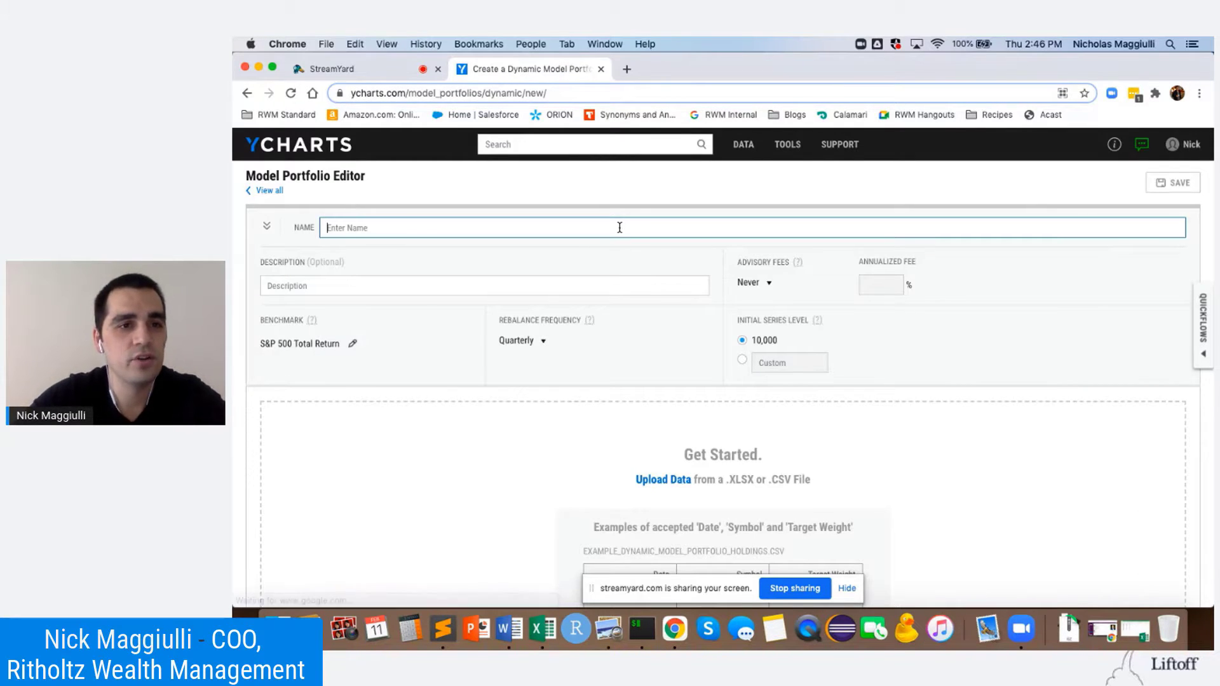
Step: Name the portfolio '60/40 Test' and set its Rebalance Frequency to Never
type("60/40 Test")
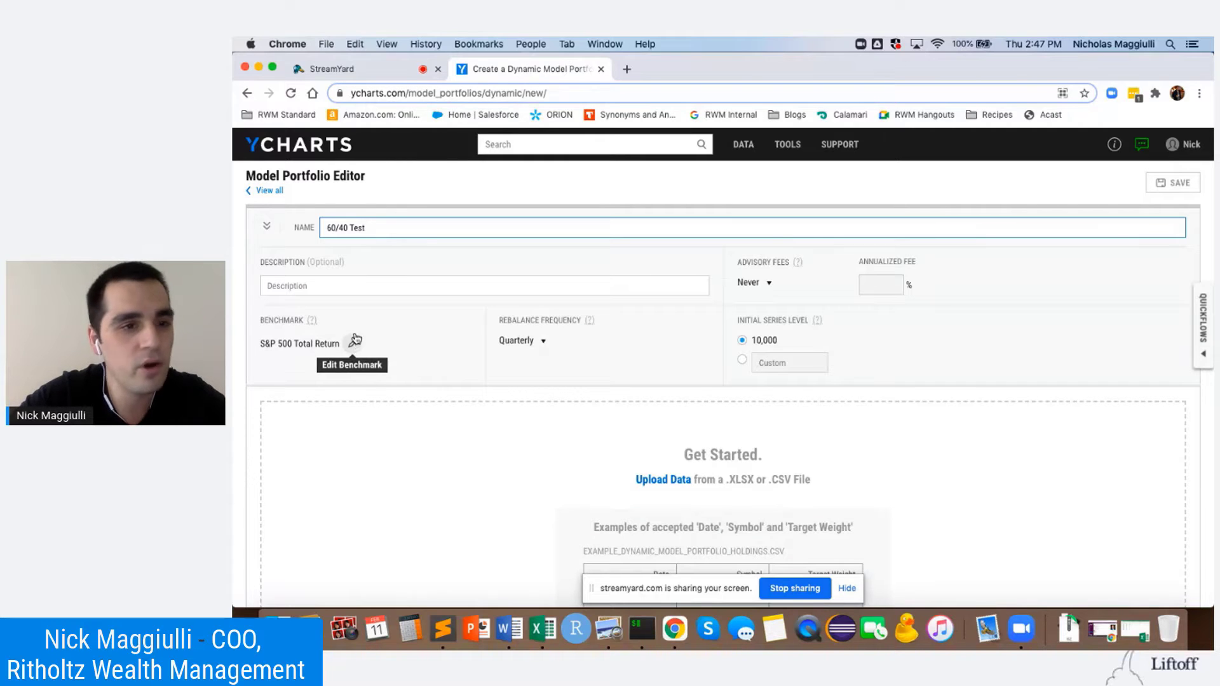
left_click(544, 344)
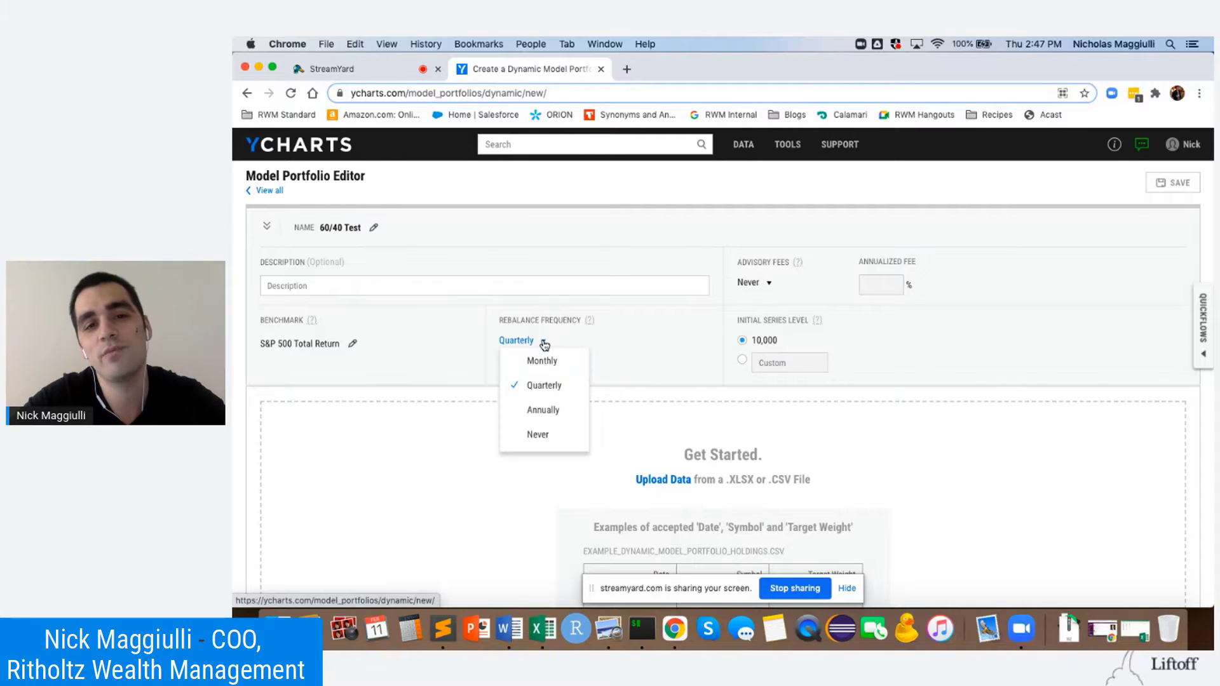
left_click(547, 435)
scroll(726, 407, "down", 1)
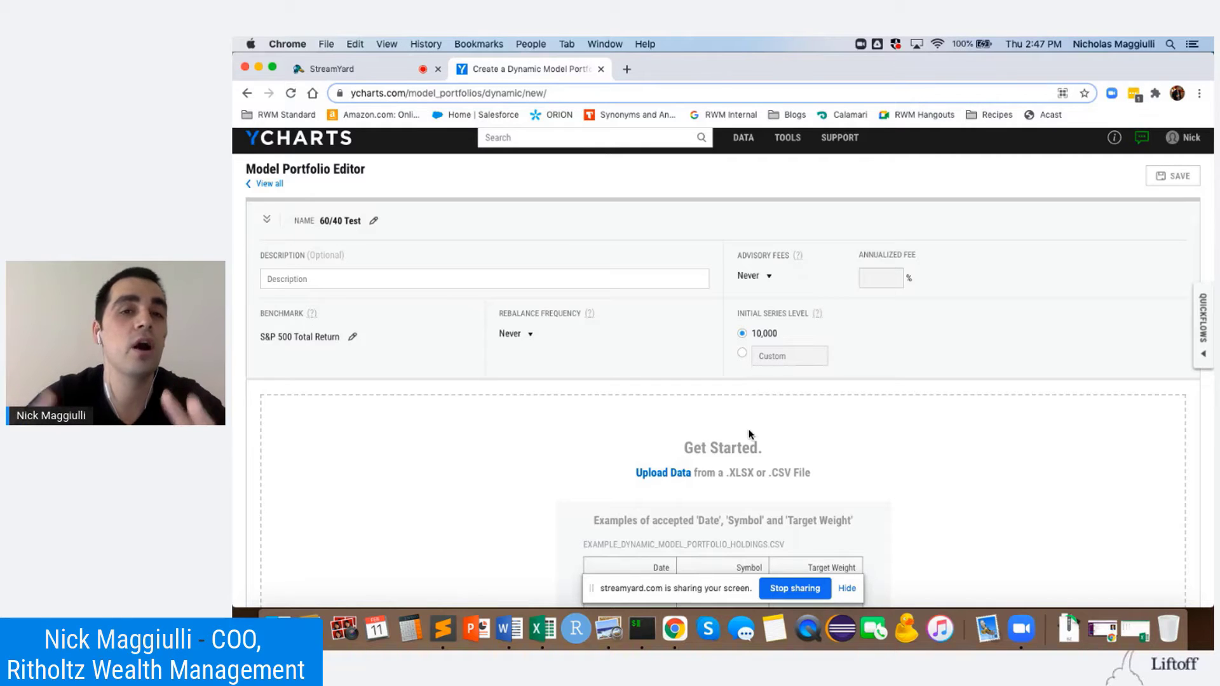
scroll(749, 434, "down", 2)
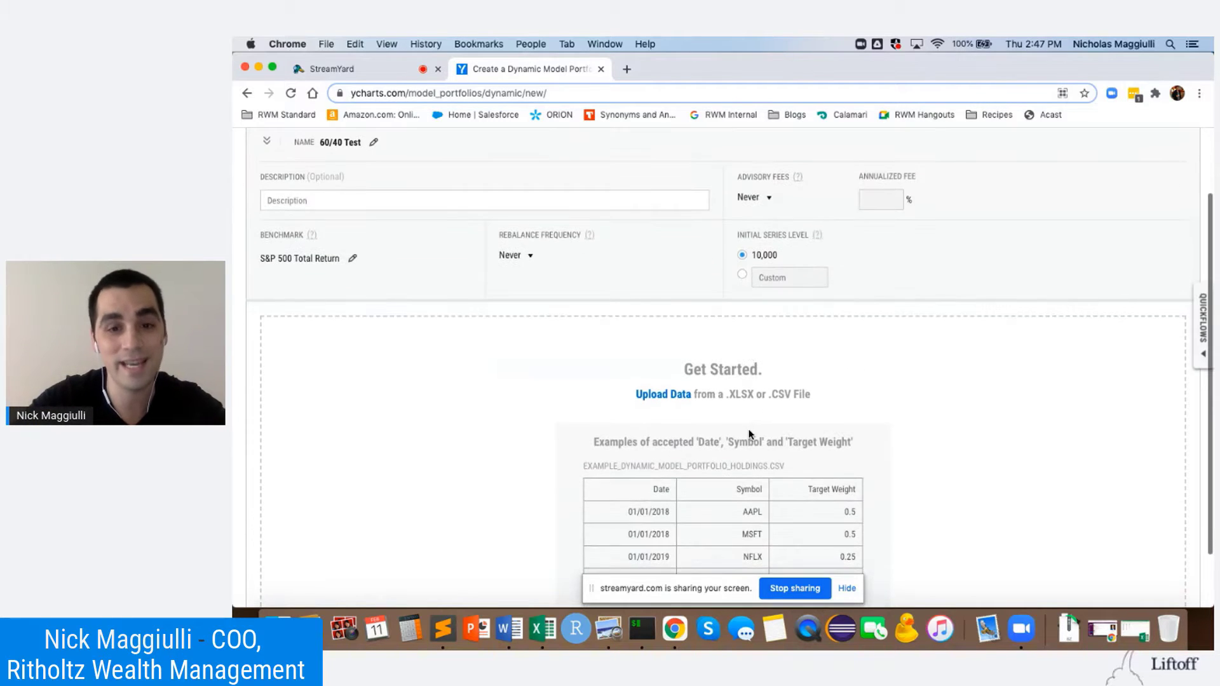
scroll(753, 423, "up", 1)
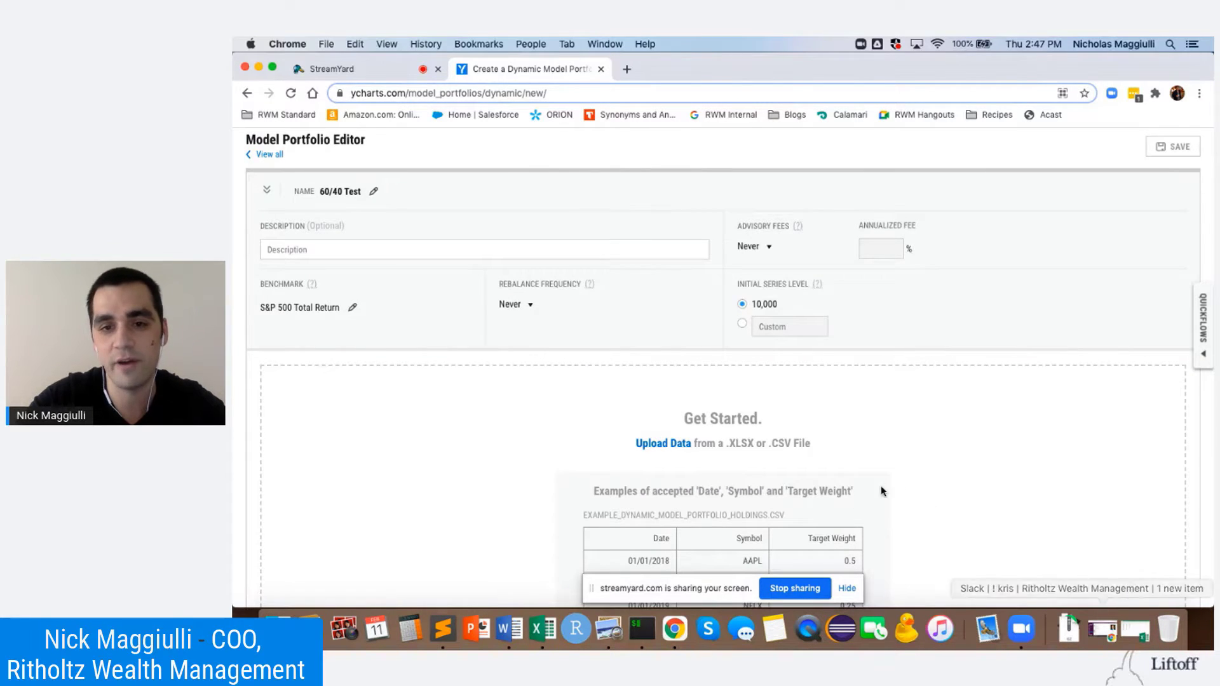
left_click(1141, 632)
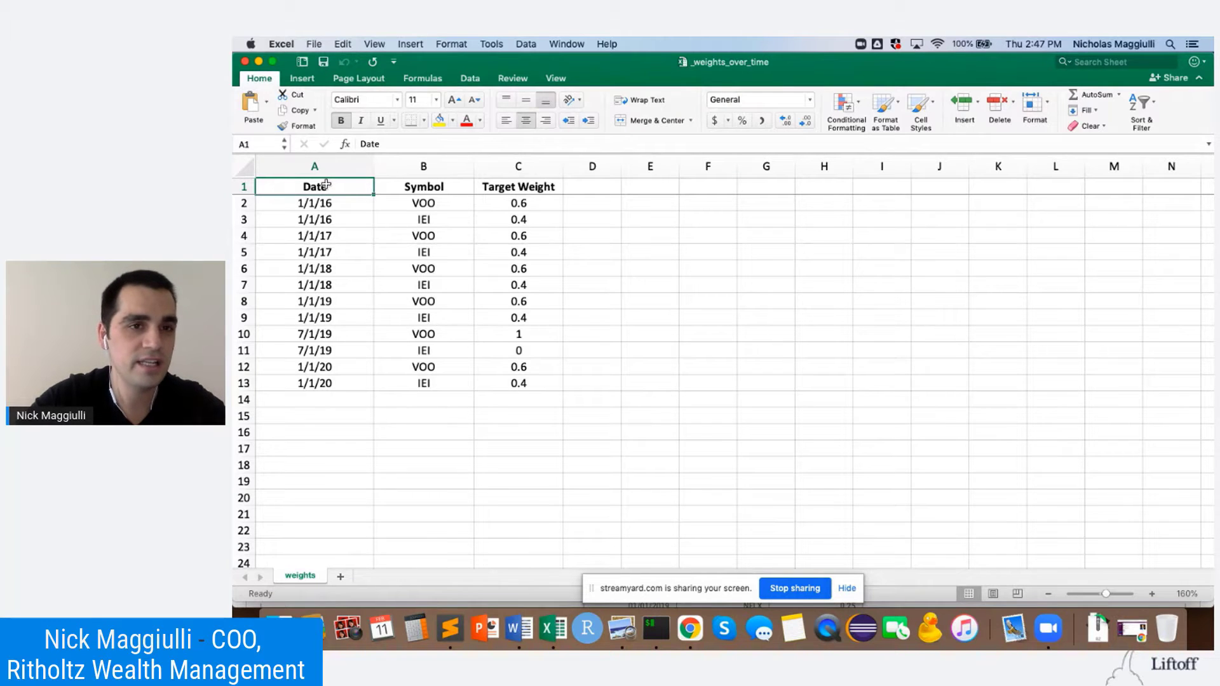
Step: Highlight the required Date, Symbol and Target Weight column headings in the weights sheet
left_click(418, 188)
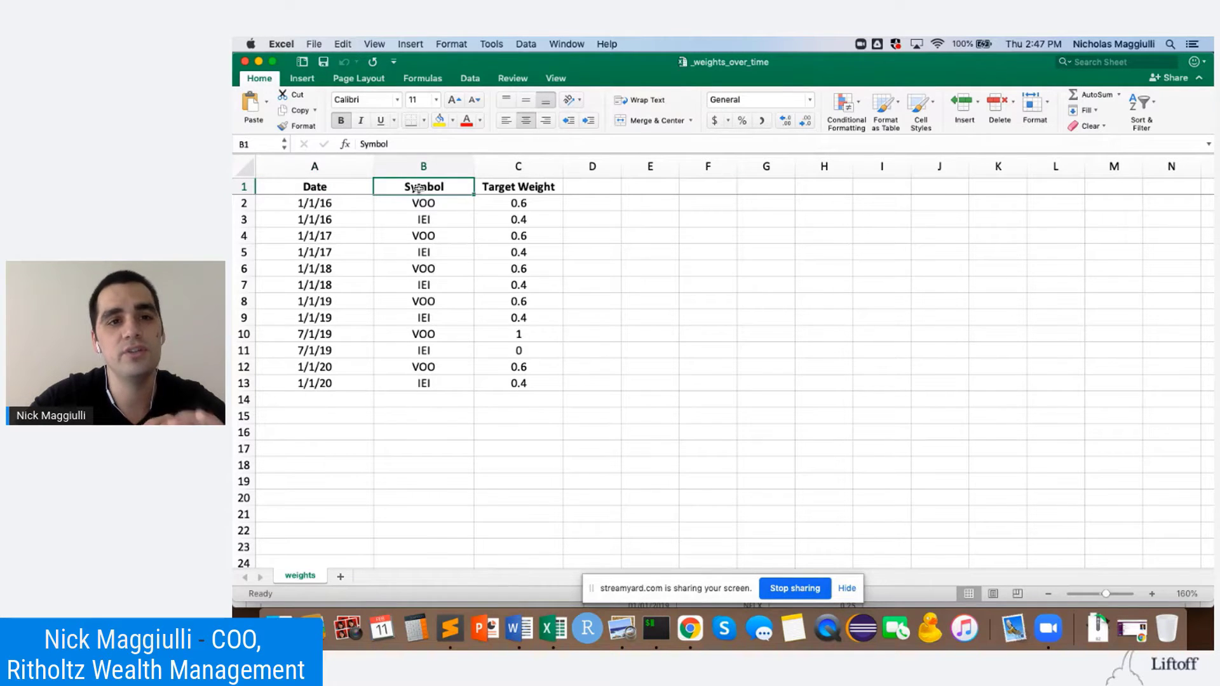
left_click(504, 187)
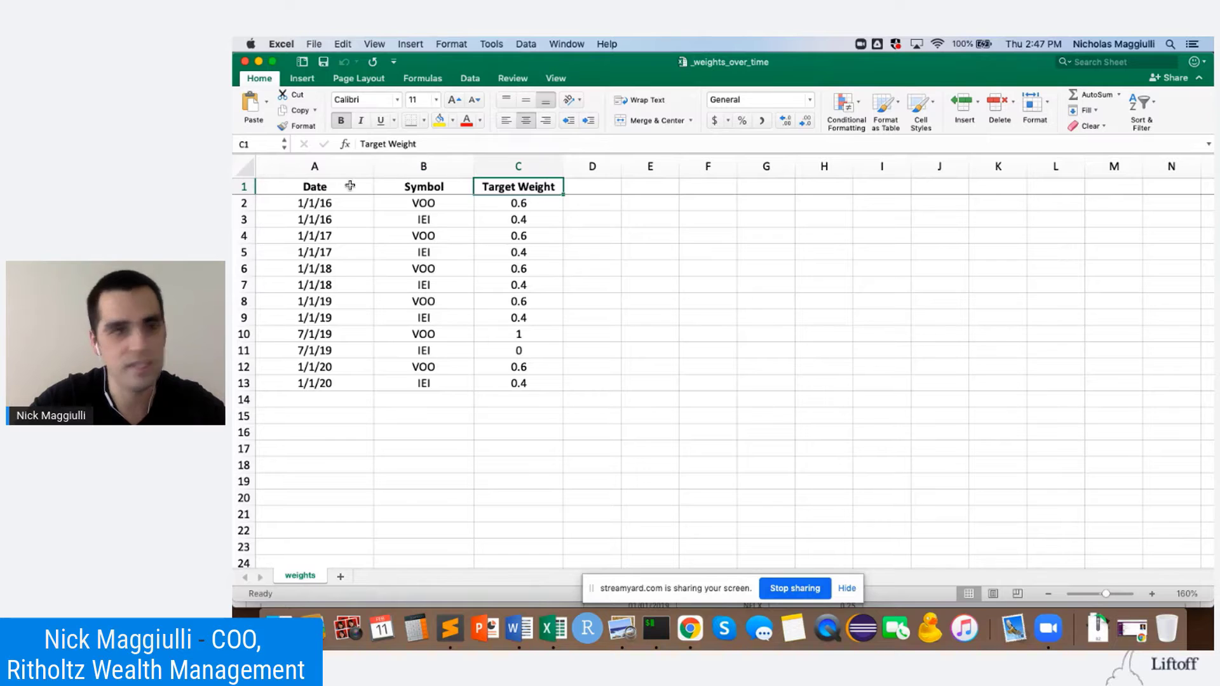
left_click_drag(319, 187, 505, 186)
left_click(323, 185)
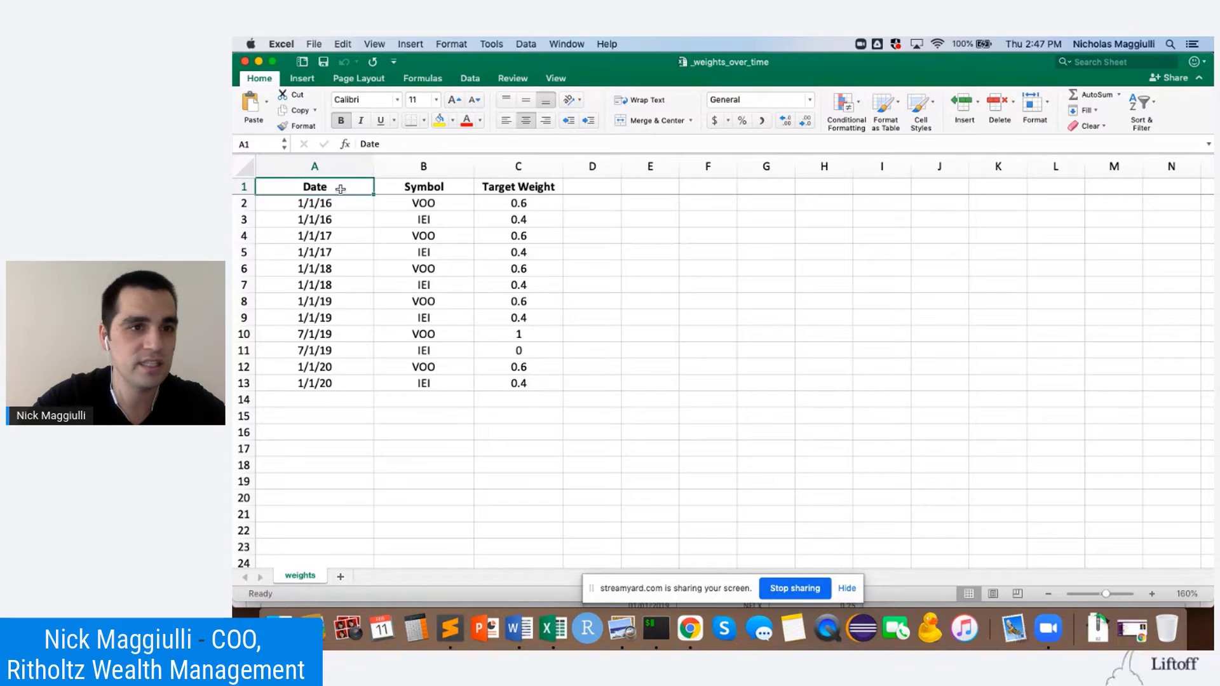
Step: Walk through the 1/1/16 rows: VOO weighted 0.6 and IEI weighted 0.4
left_click_drag(350, 209, 351, 219)
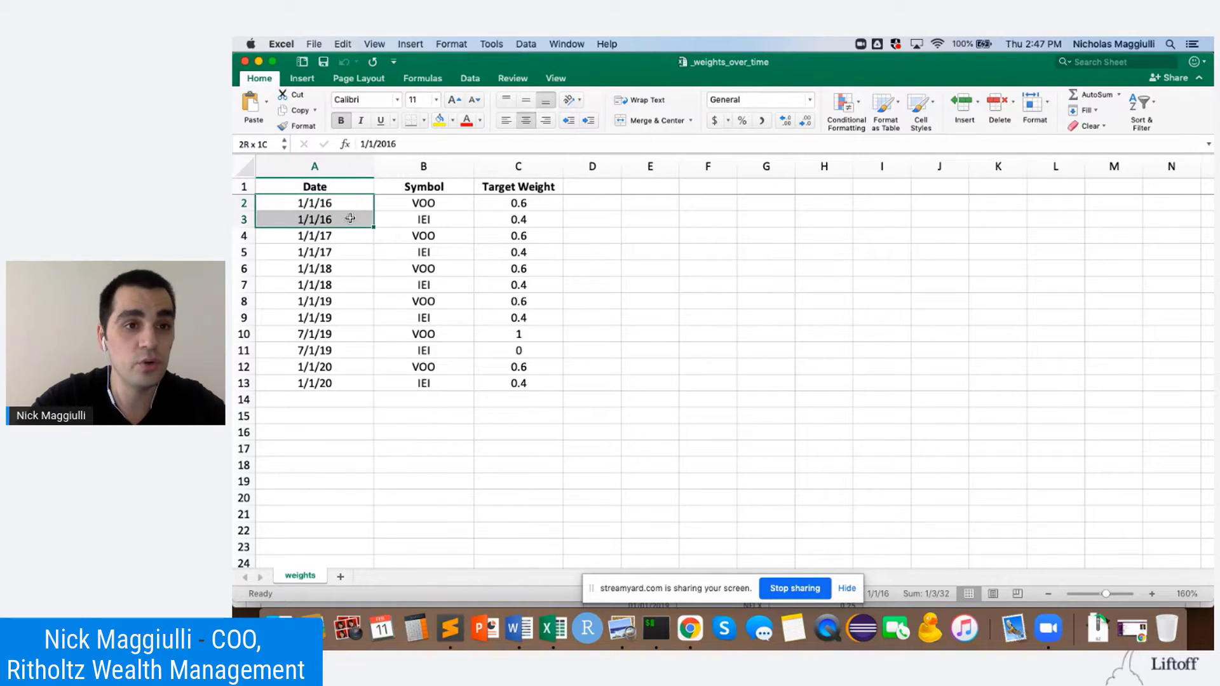
left_click(423, 203)
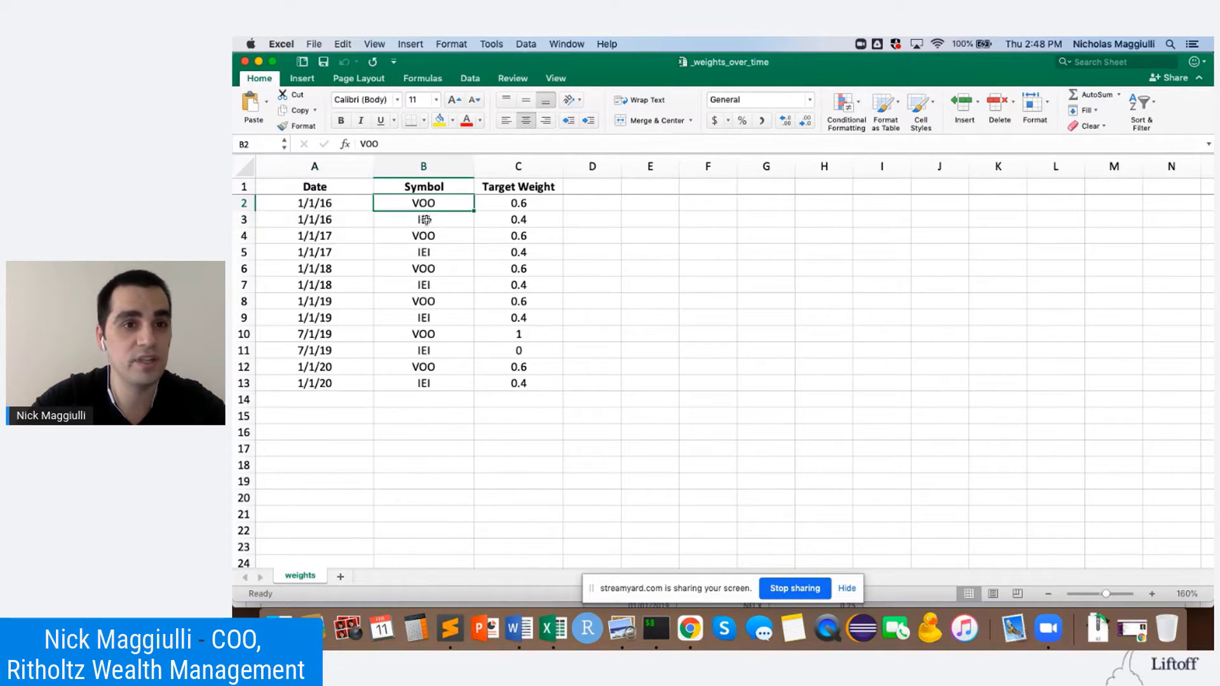
left_click(423, 219)
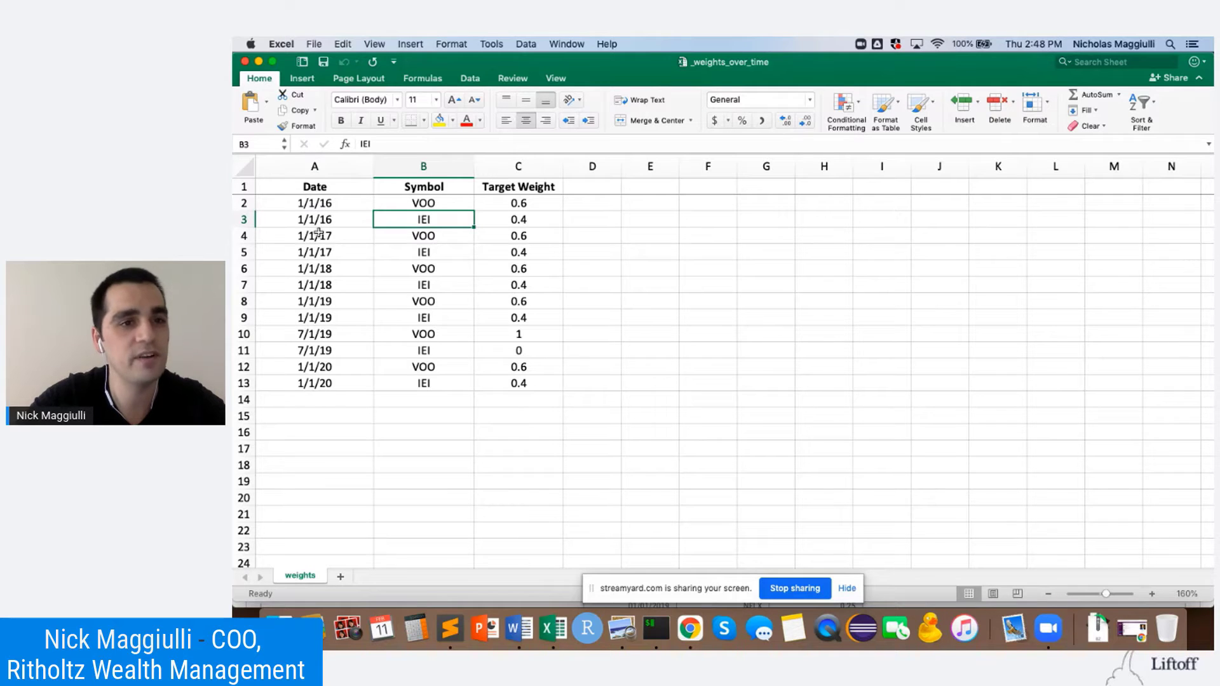
left_click_drag(318, 202, 482, 215)
left_click(439, 203)
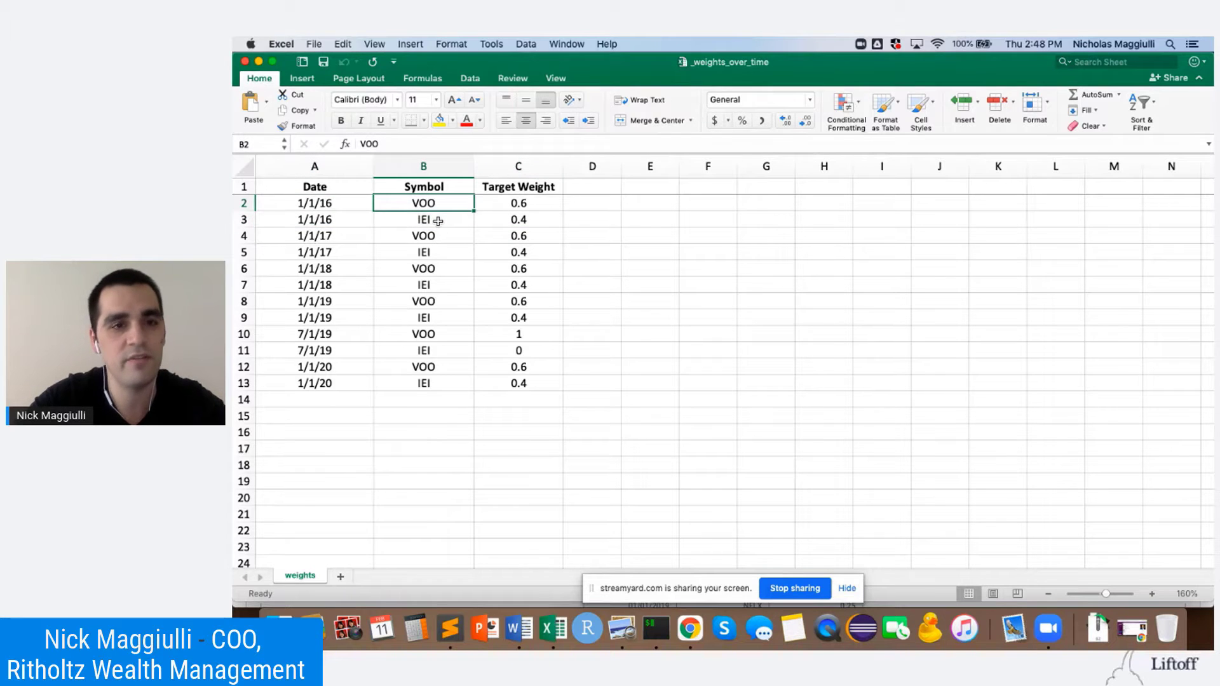
left_click(439, 221)
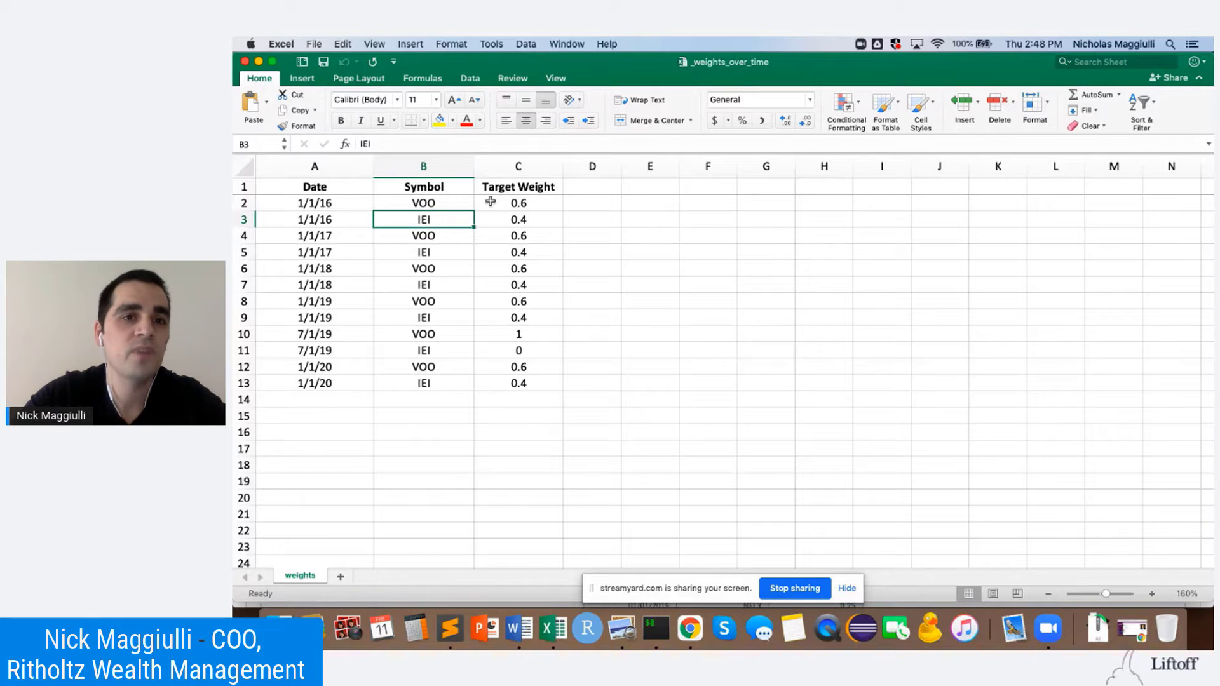
left_click_drag(512, 203, 512, 218)
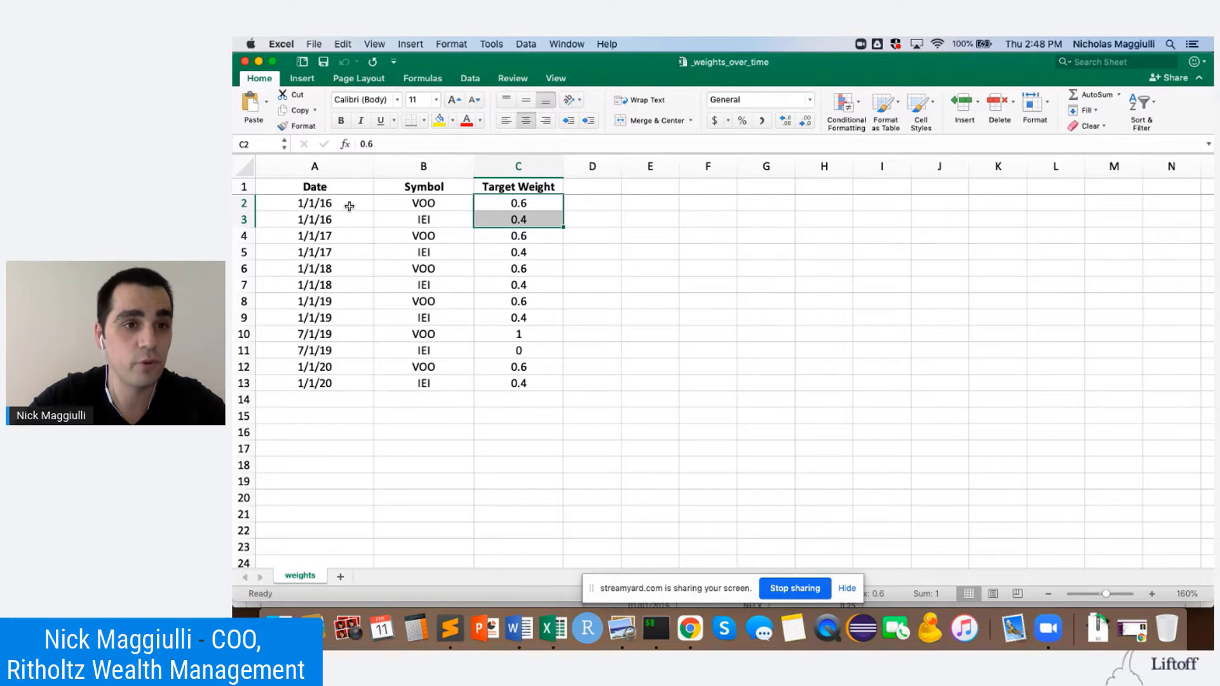
Step: Compare the 1/1/19 rows with the 7/1/19 rows weighted 1 for VOO and 0 for IEI
left_click(513, 315)
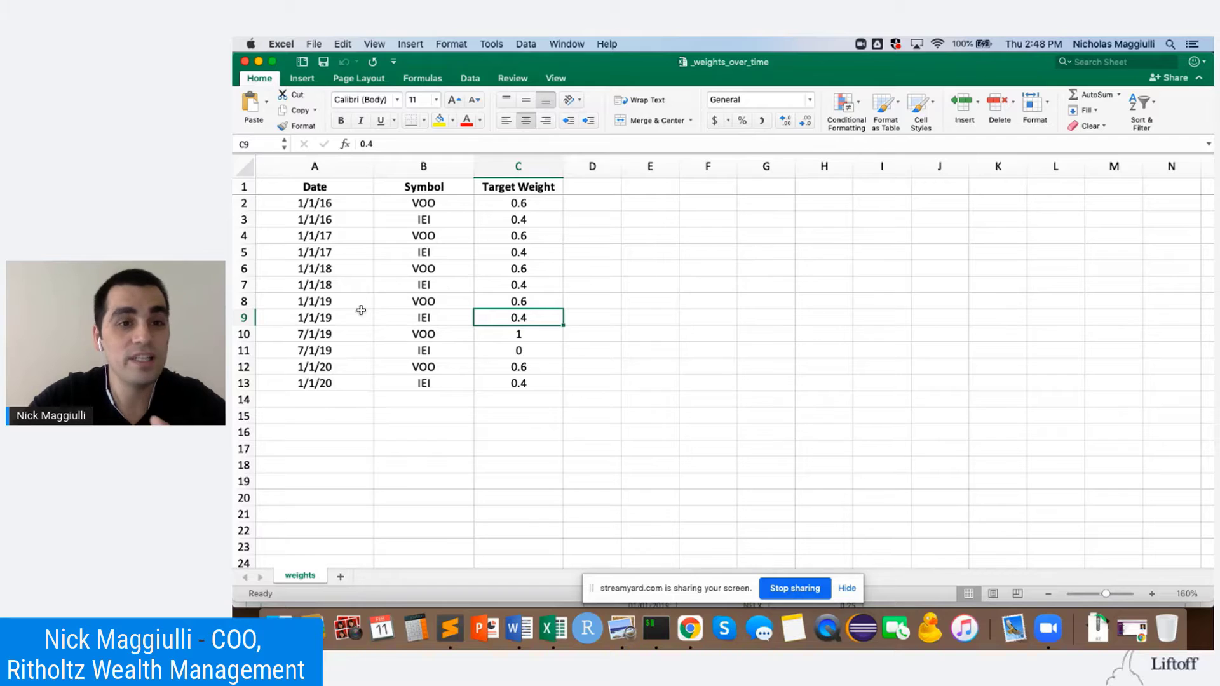
left_click_drag(326, 334, 540, 348)
left_click(326, 318)
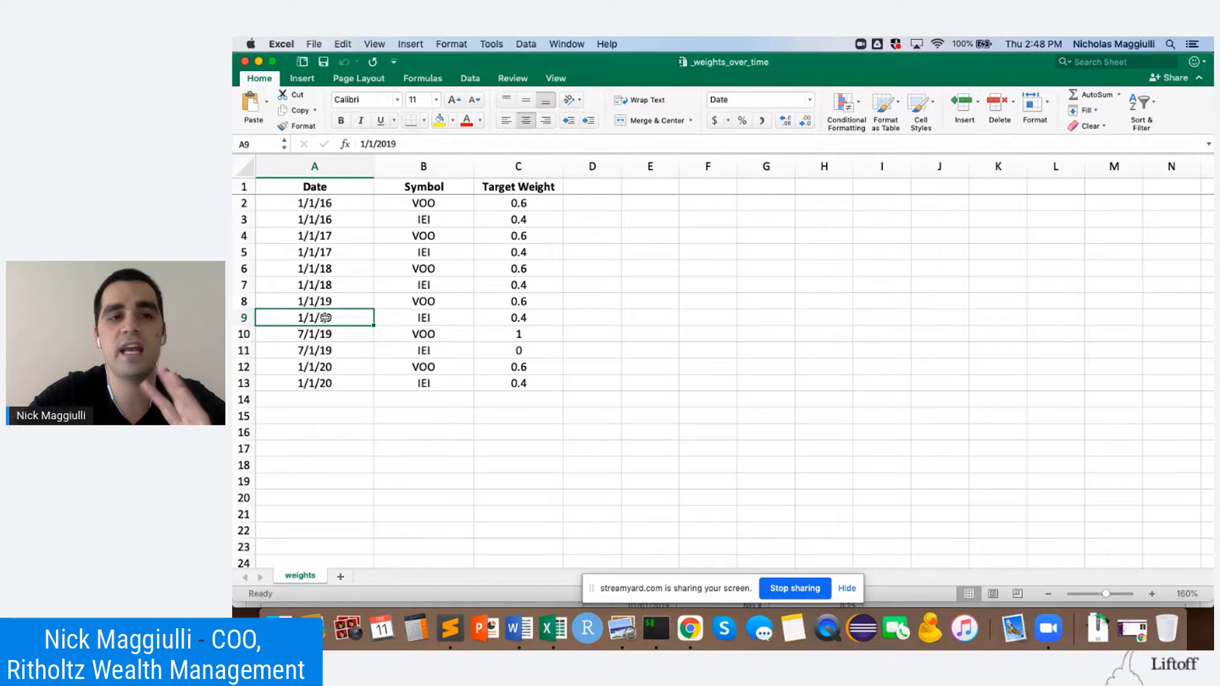
left_click(331, 335)
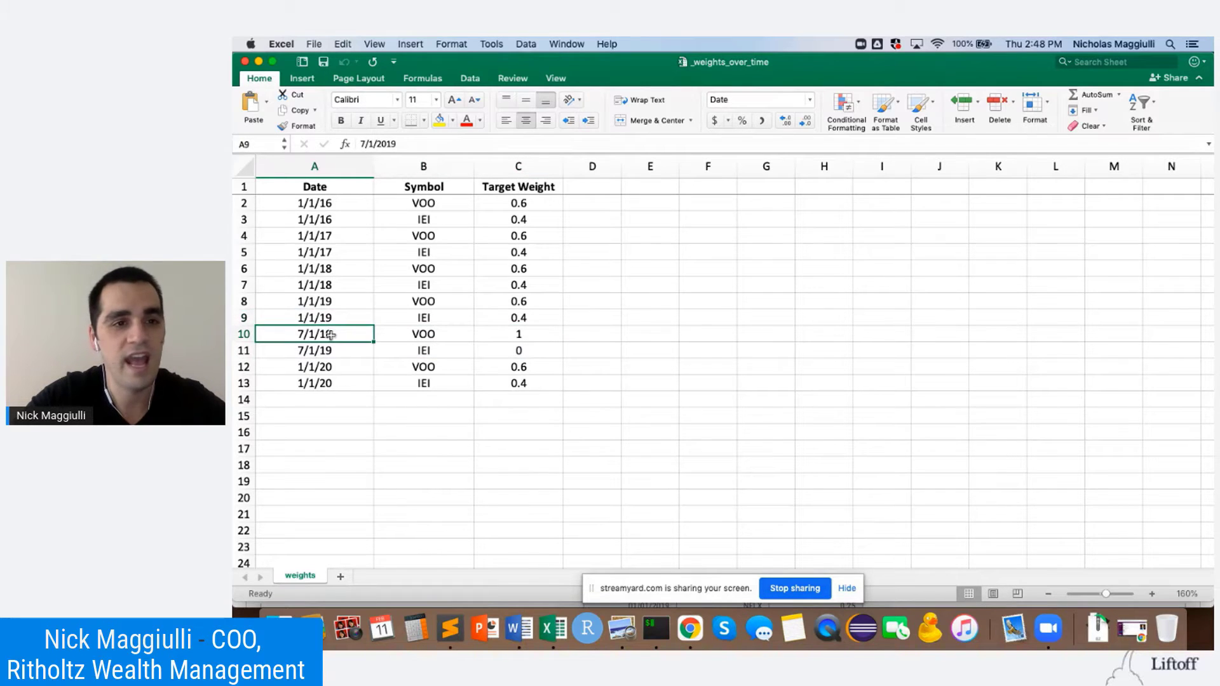
mouse_move(331, 335)
left_mouse_down()
mouse_move(382, 348)
mouse_move(347, 345)
left_mouse_up()
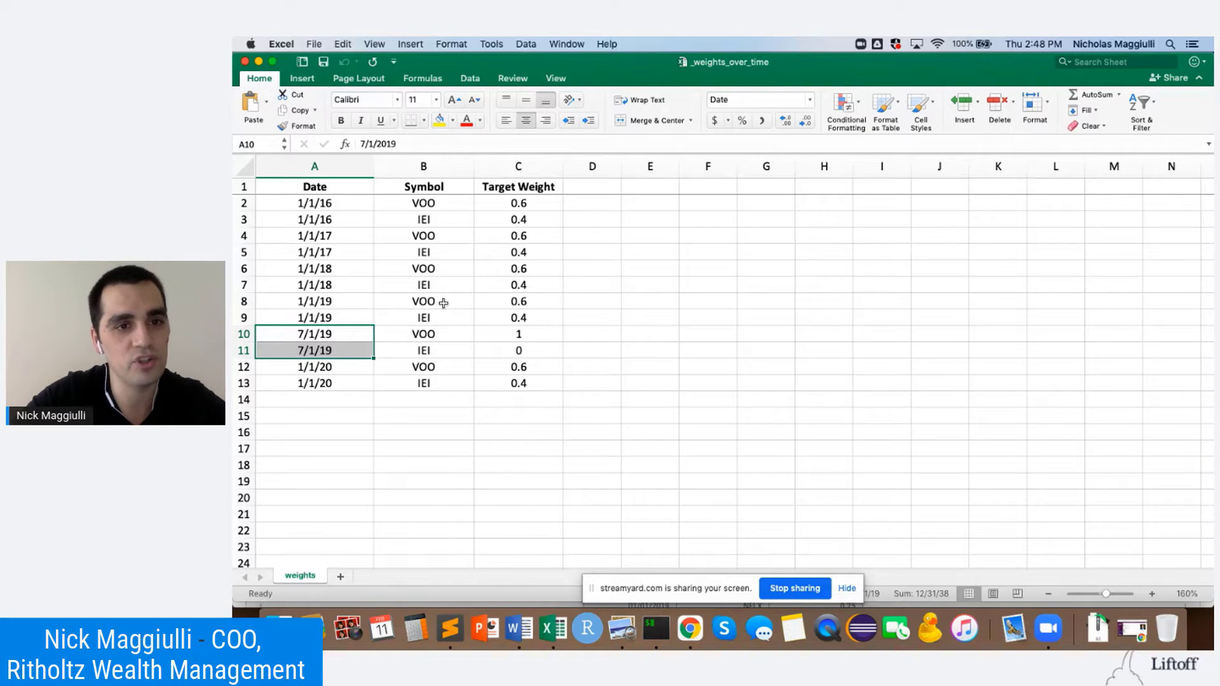
left_click(453, 318)
left_click(520, 334)
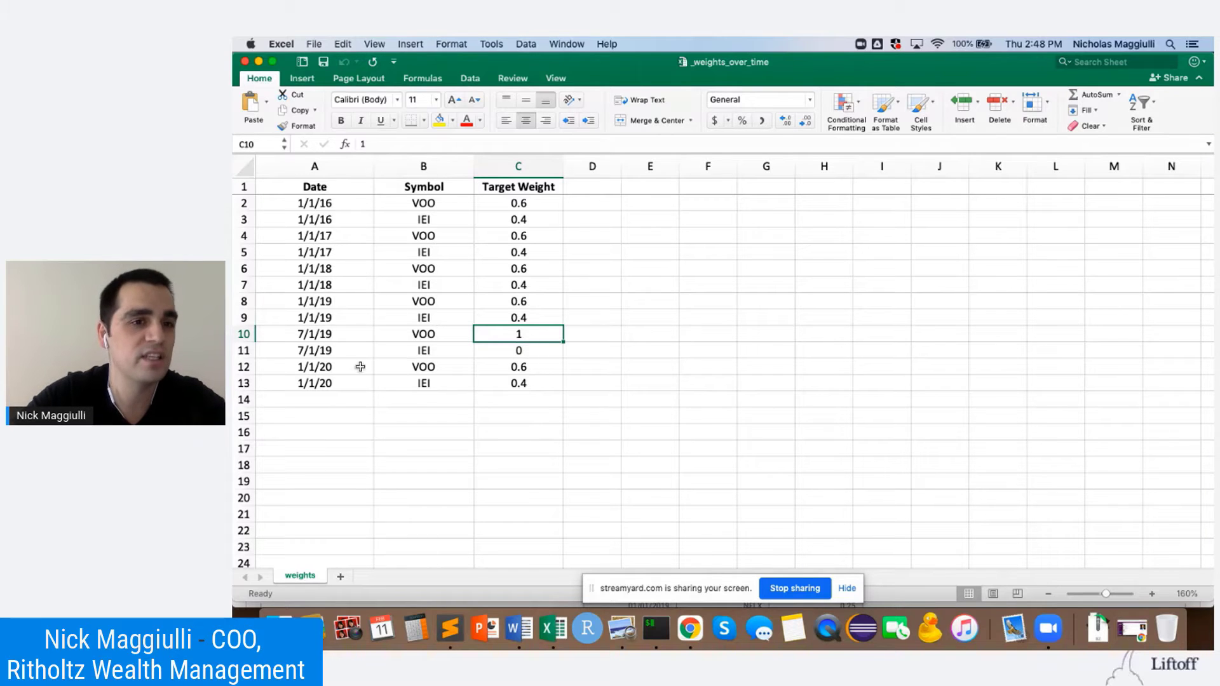
Step: Point out the 1/1/20 VOO weight of 0.6, then return to the YCharts editor
left_click_drag(346, 367, 517, 381)
left_click(535, 366)
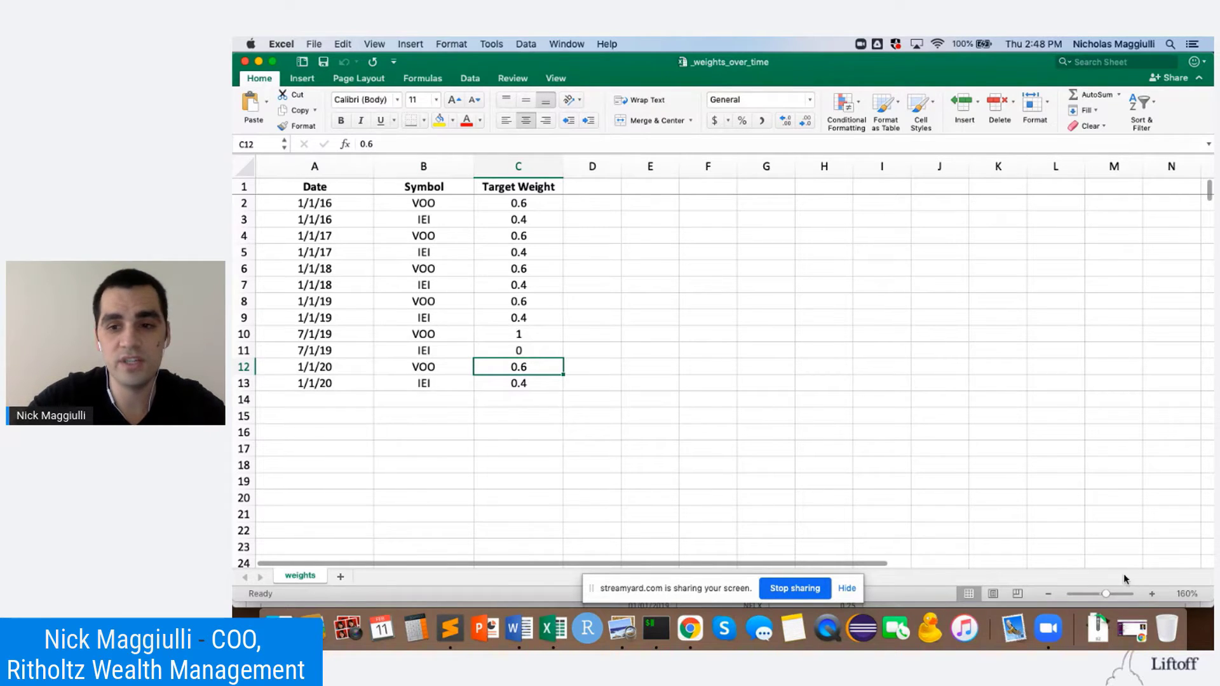
left_click(687, 632)
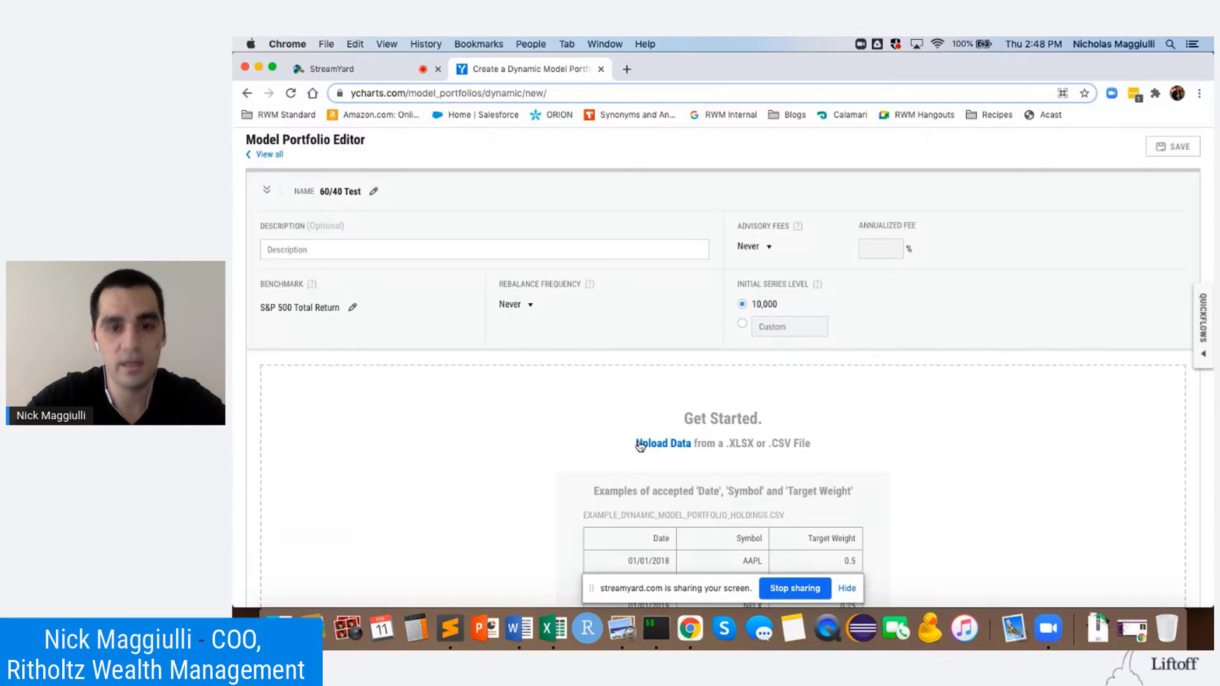
scroll(640, 447, "down", 3)
Step: Upload _weights_over_time.xlsx as the 60/40 Test holdings and save the portfolio
left_click(664, 329)
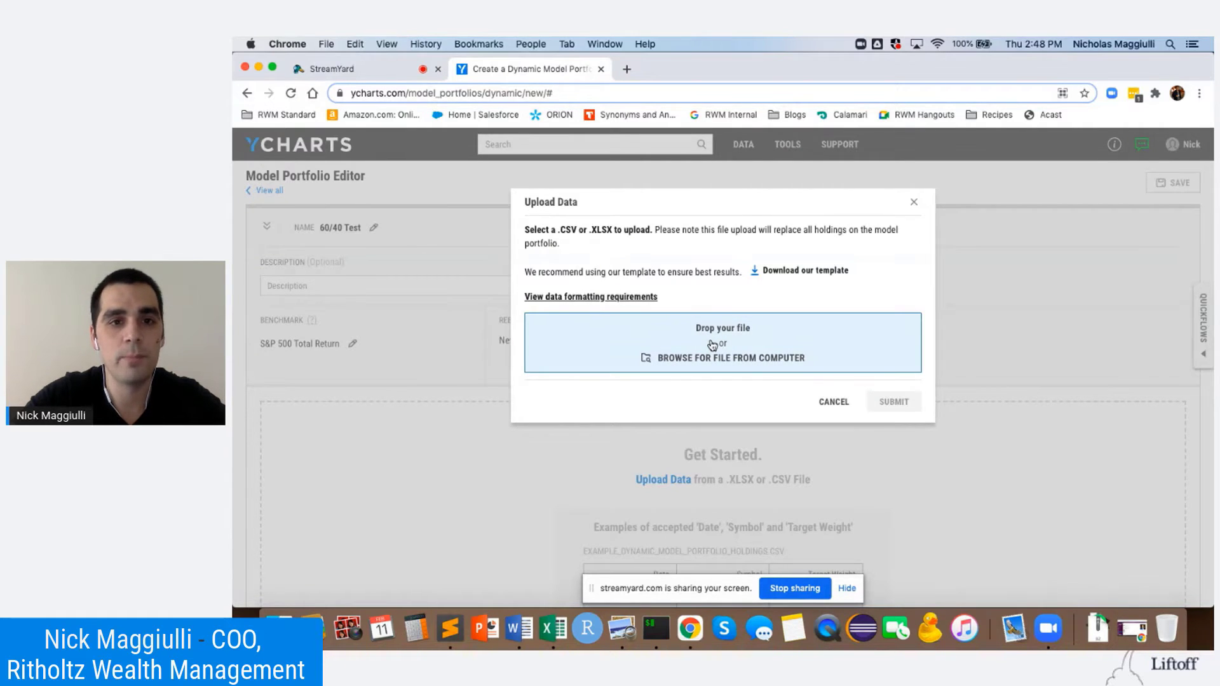
left_click(712, 345)
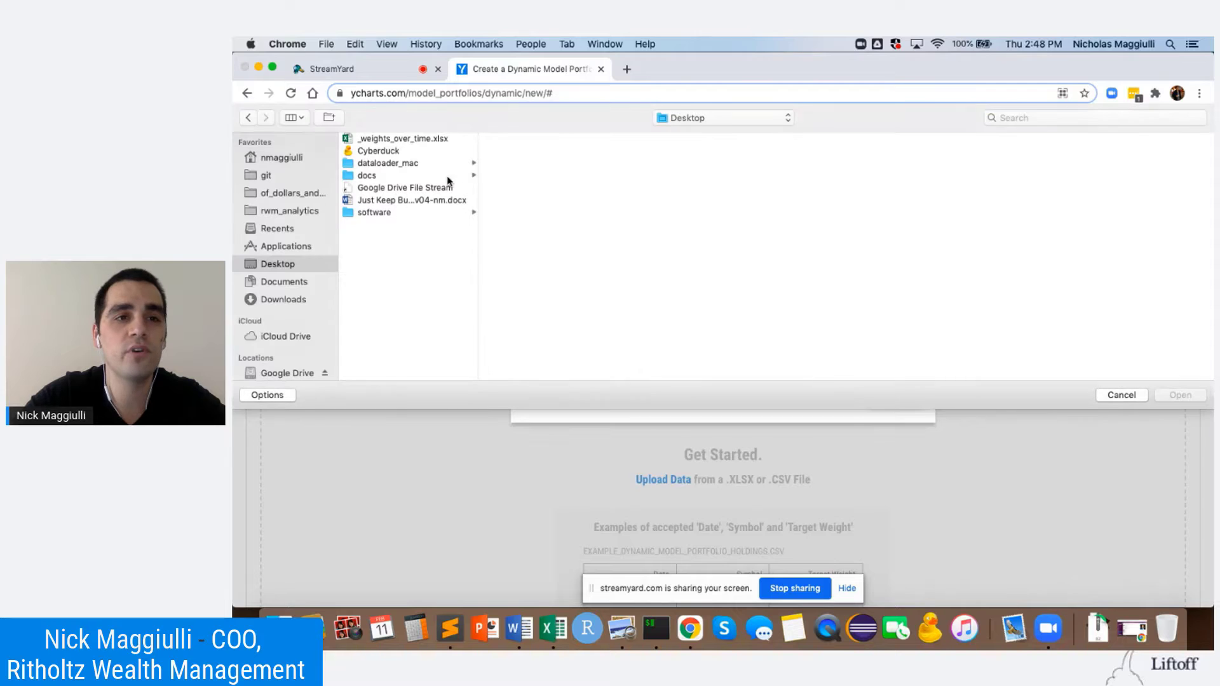
left_click(419, 138)
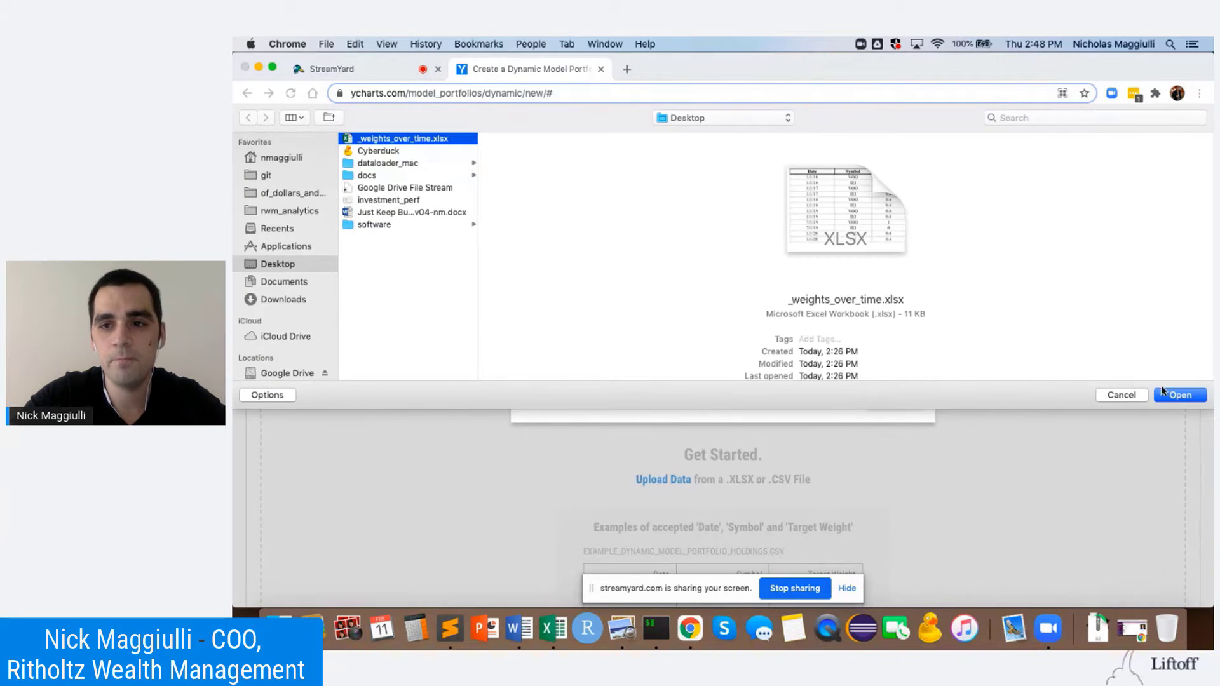
left_click(1180, 396)
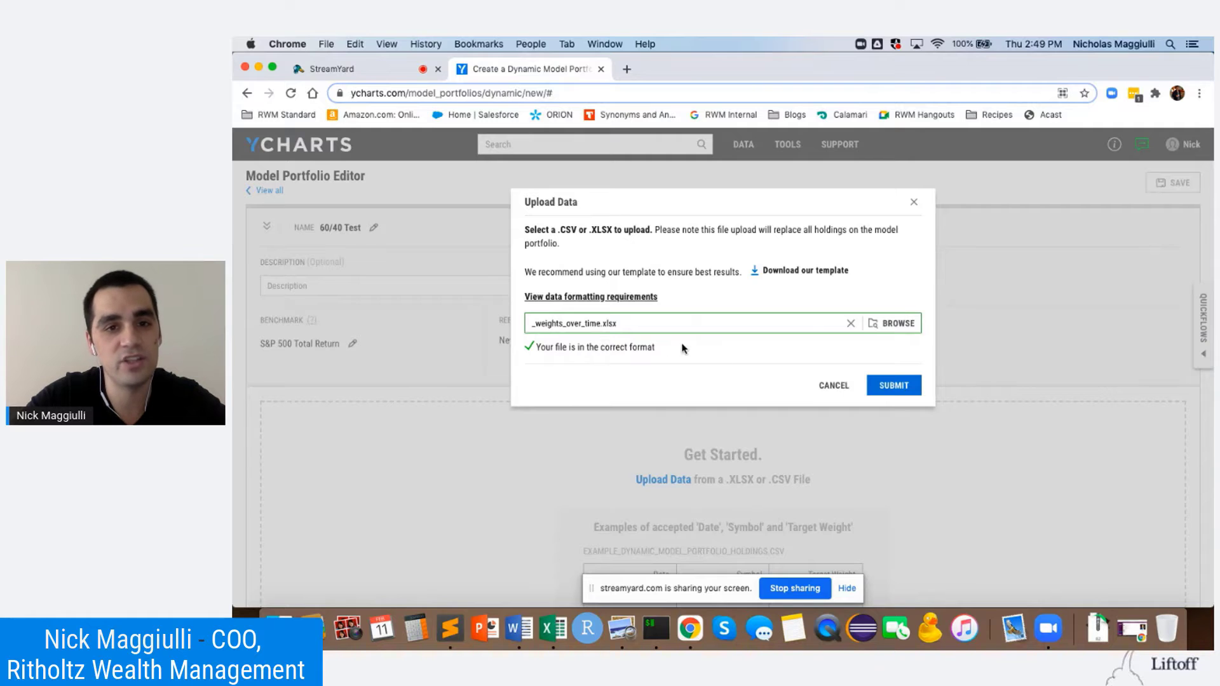
left_click(553, 629)
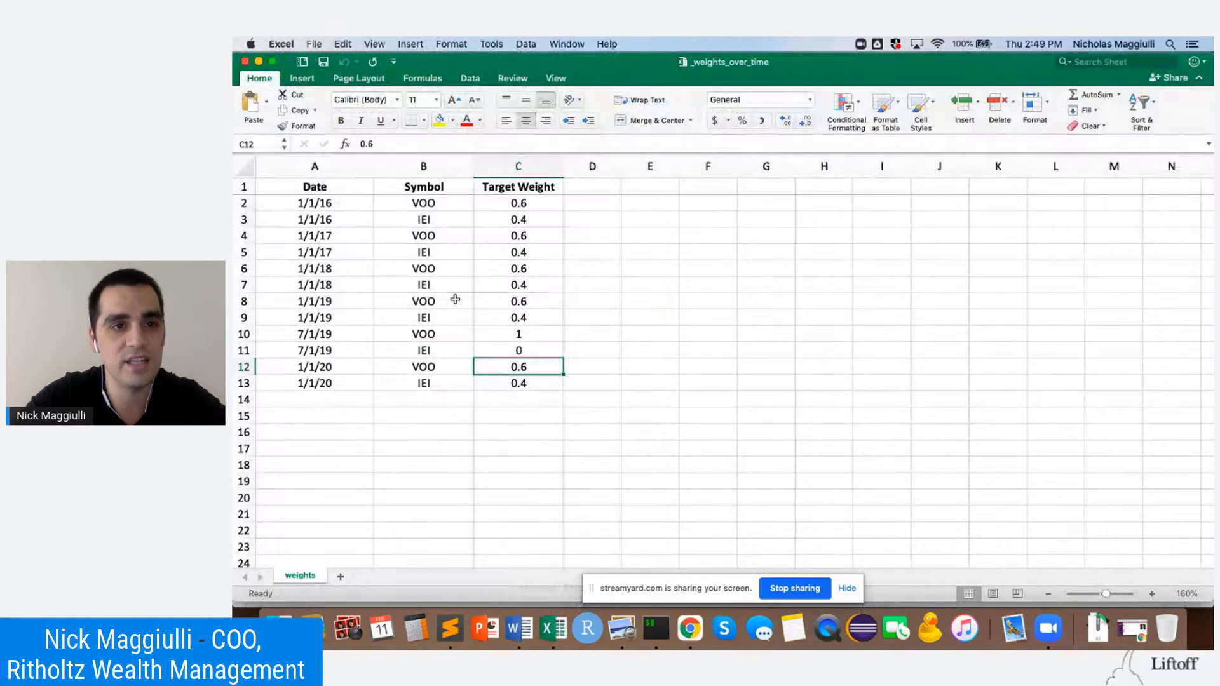
left_click(258, 61)
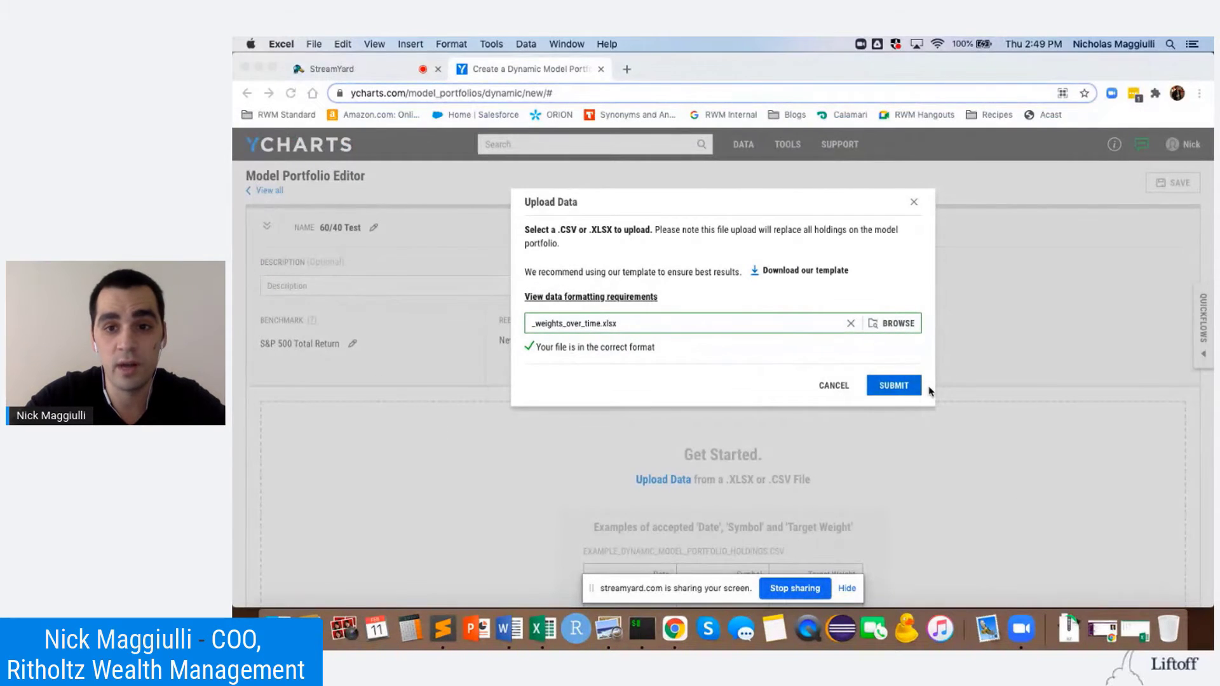
left_click(914, 396)
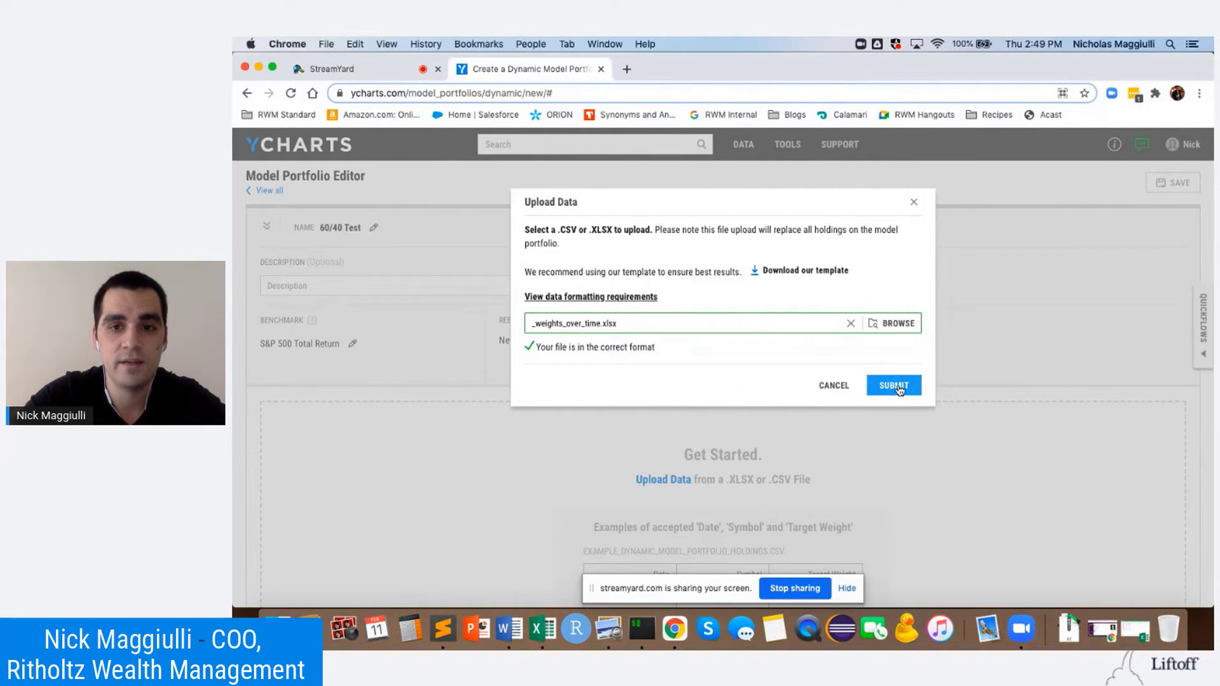
left_click(899, 389)
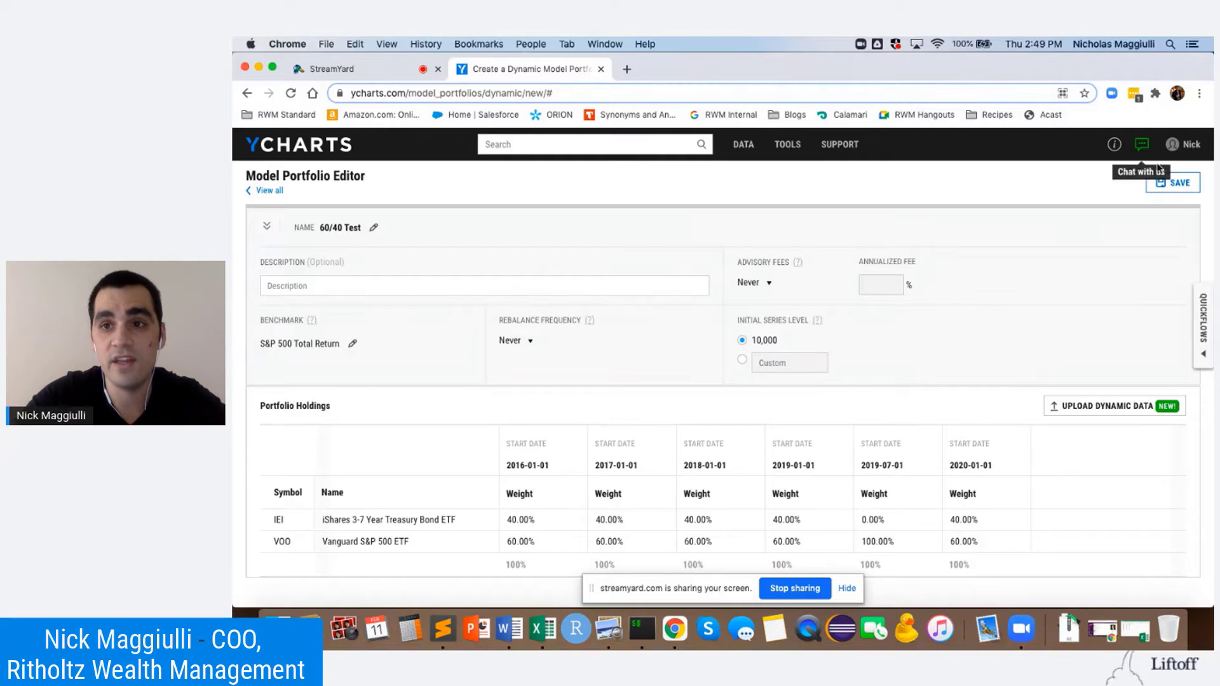
left_click(1173, 183)
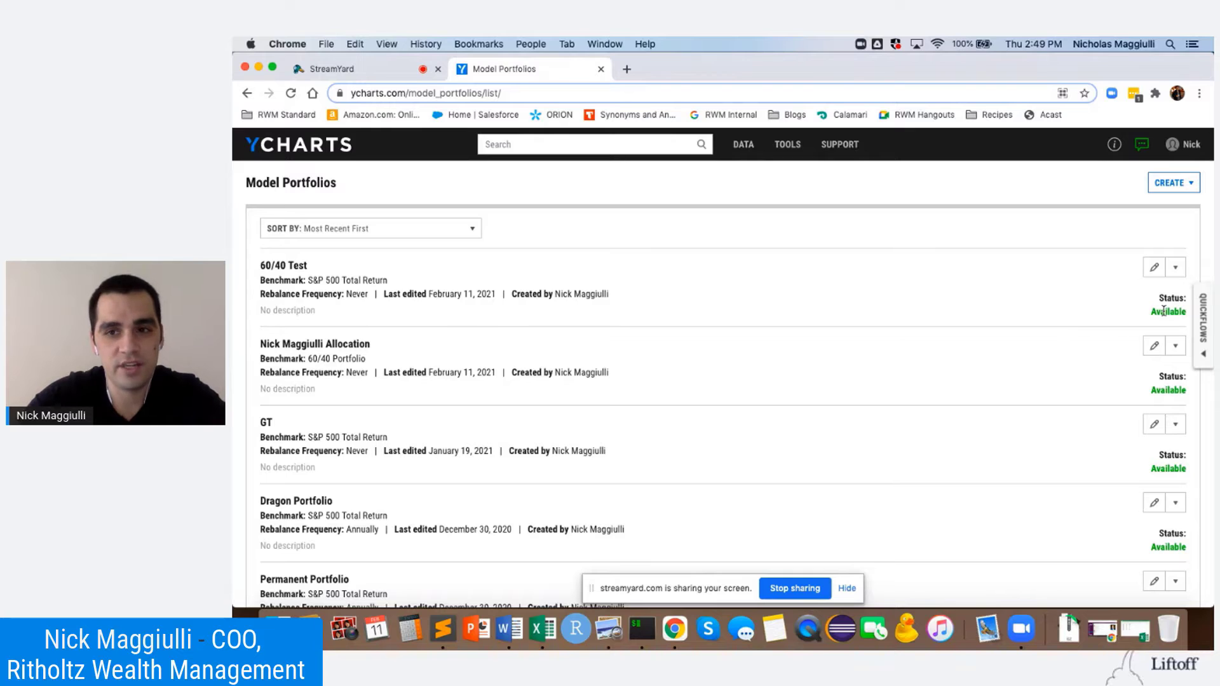
Step: Review 60/40 Test's Performance tab against S&P 500 Total Return, then open its Fundamental Chart
left_click(284, 271)
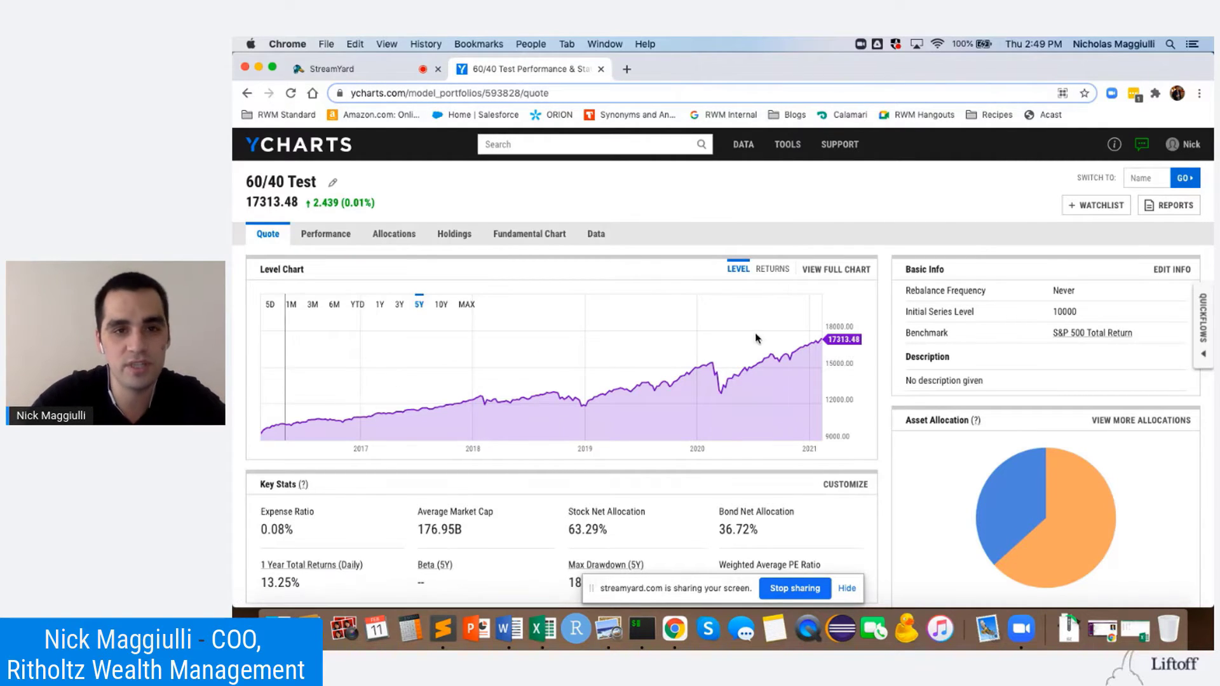
scroll(559, 356, "down", 4)
scroll(508, 356, "up", 4)
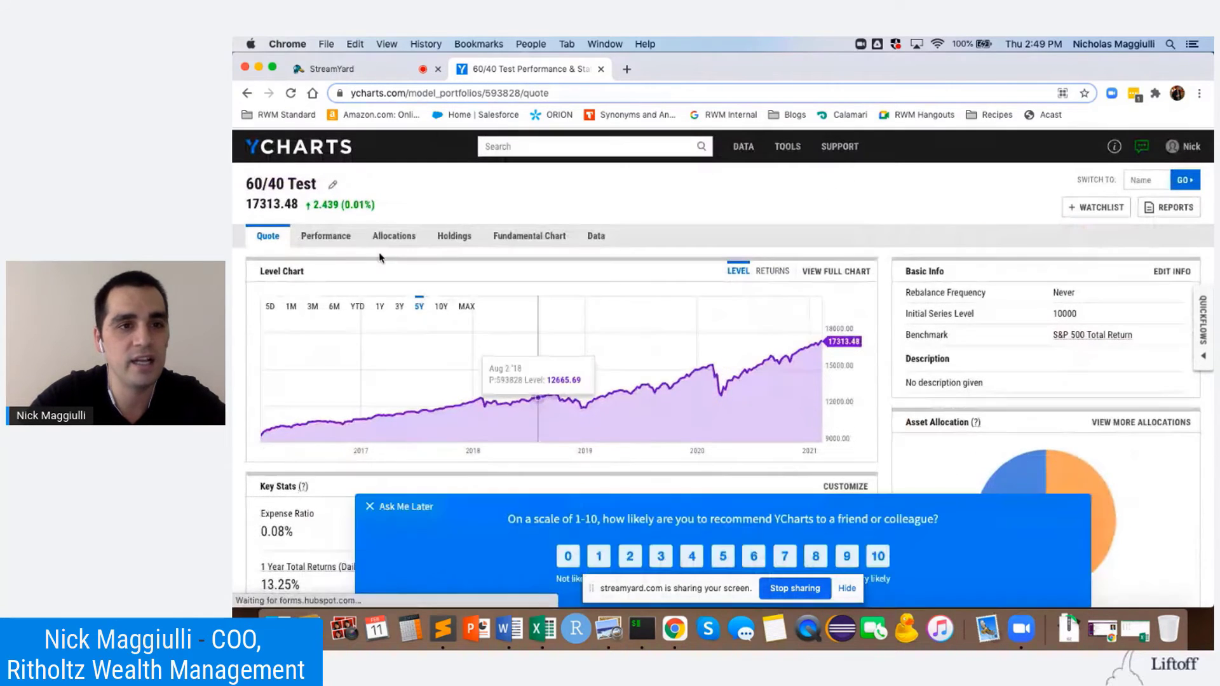
left_click(327, 235)
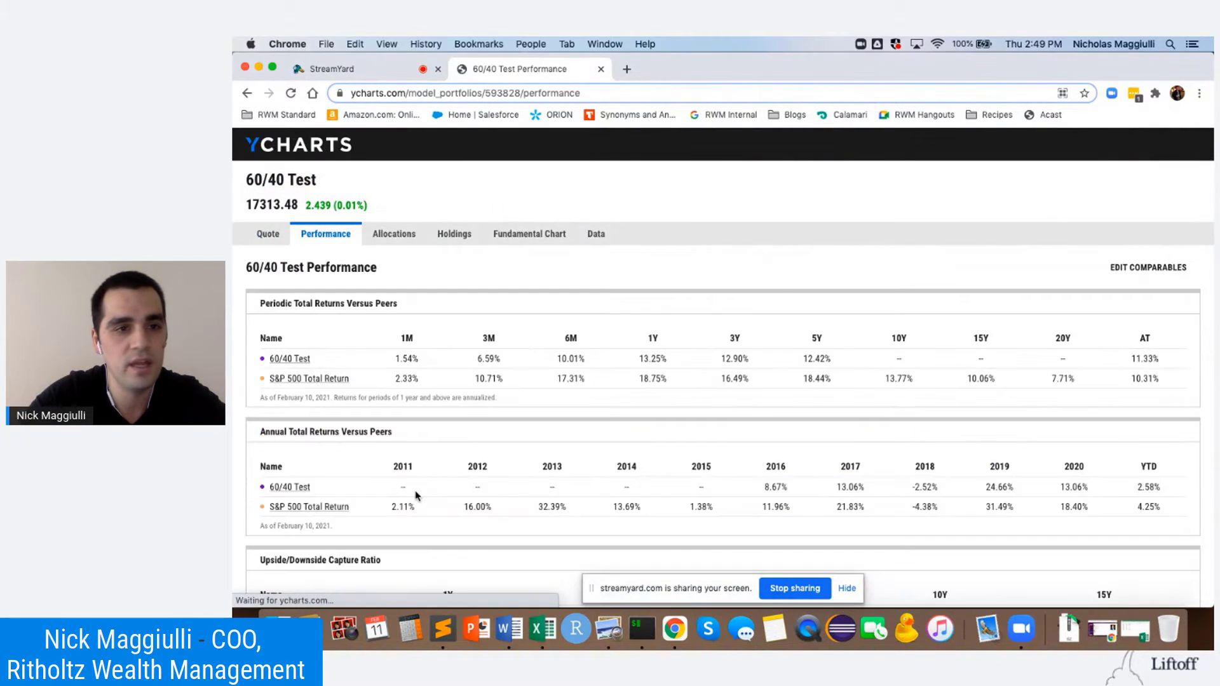
scroll(545, 444, "down", 1)
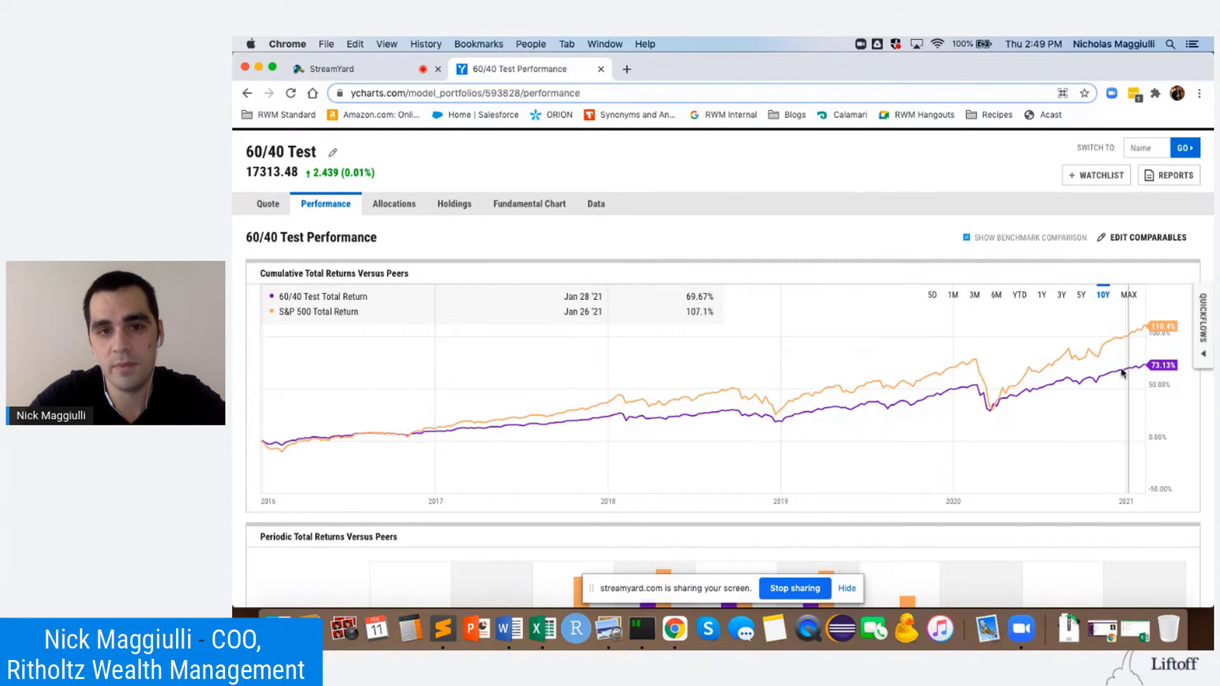
scroll(849, 403, "down", 5)
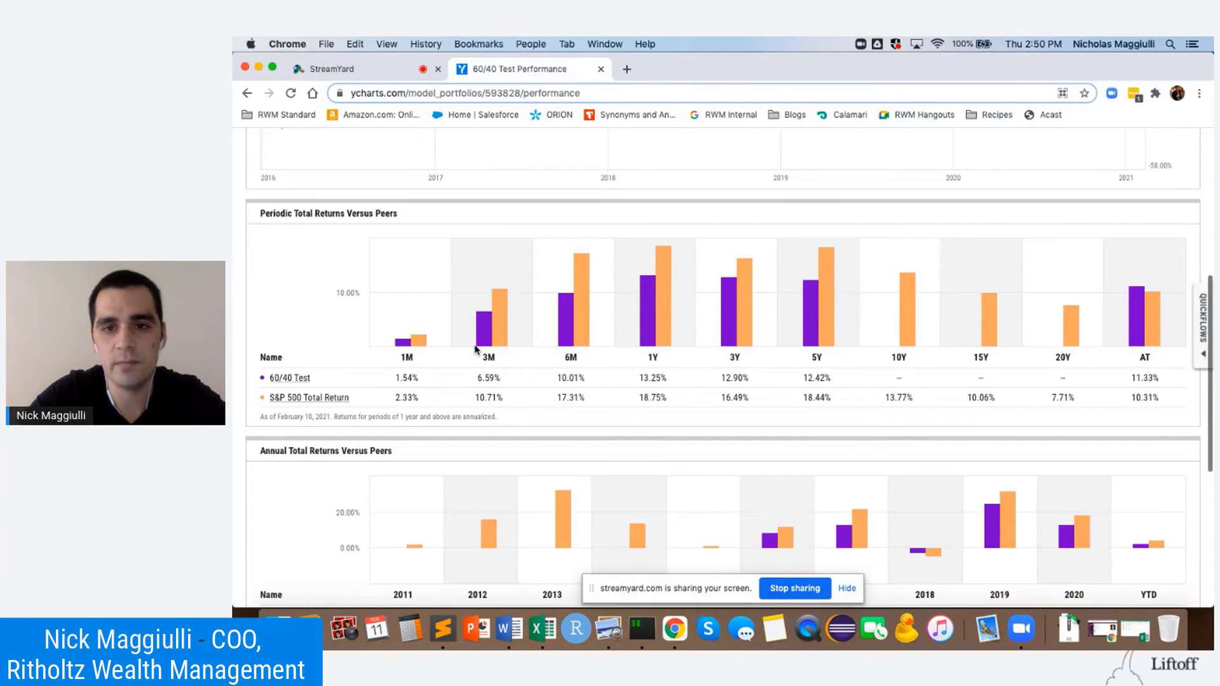
mouse_move(805, 307)
scroll(805, 316, "down", 5)
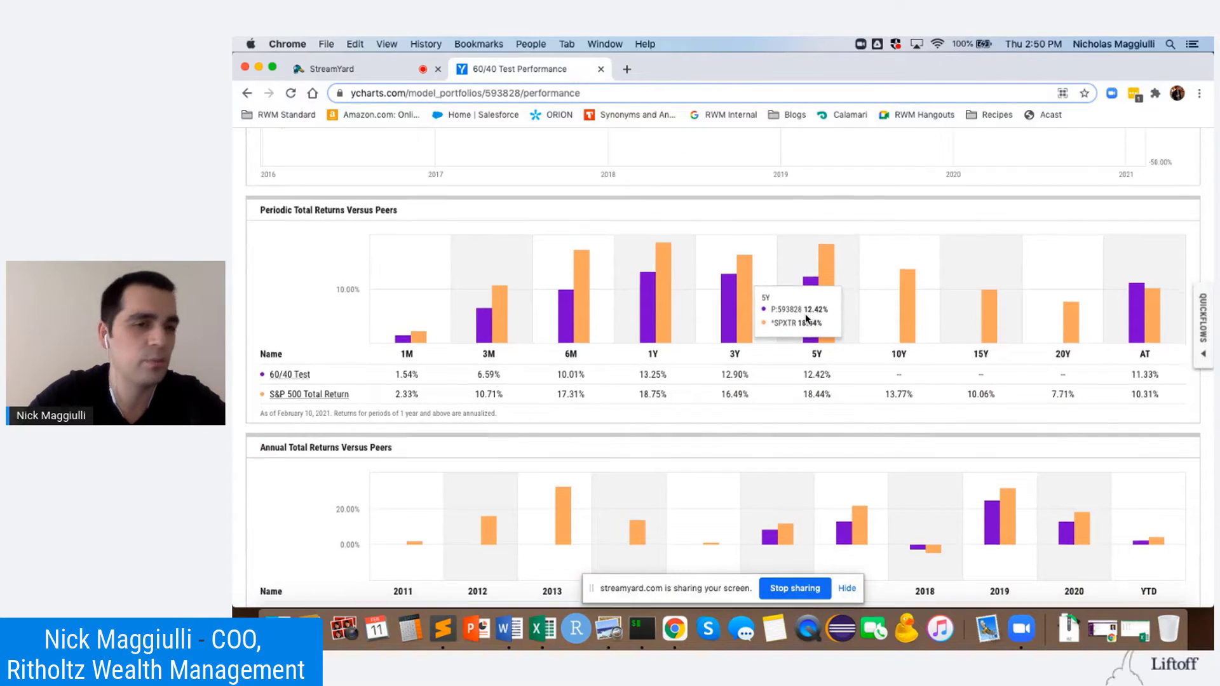
scroll(805, 316, "up", 6)
scroll(805, 316, "up", 5)
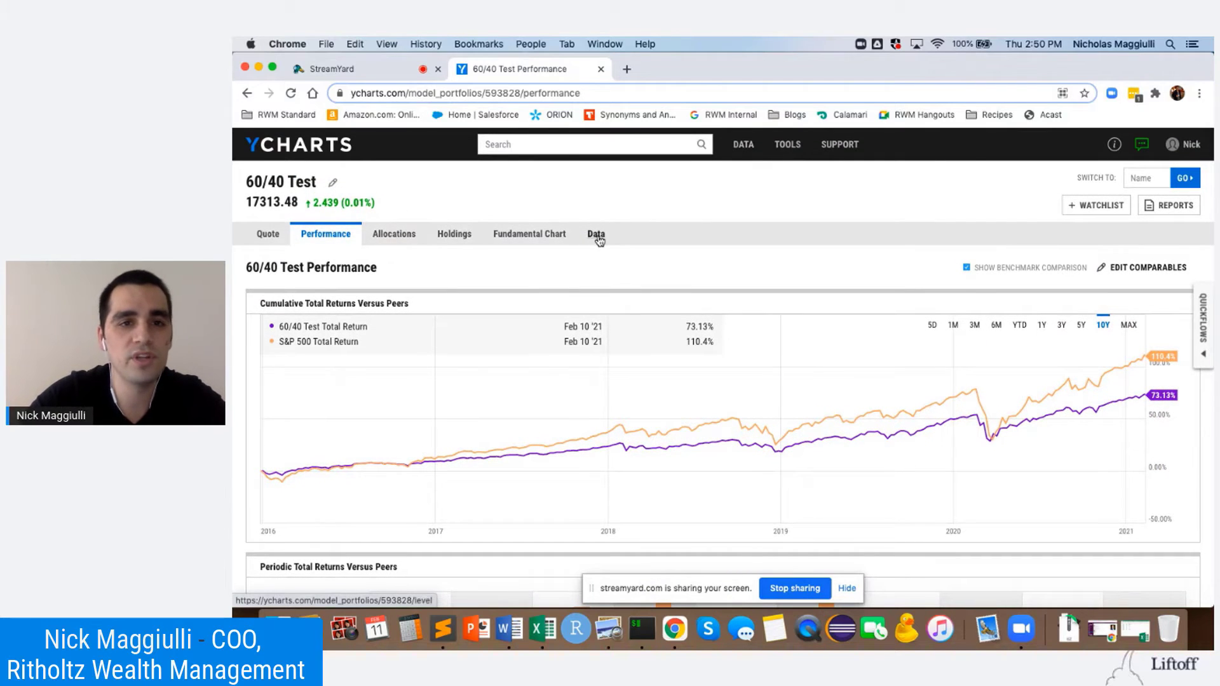
left_click(524, 237)
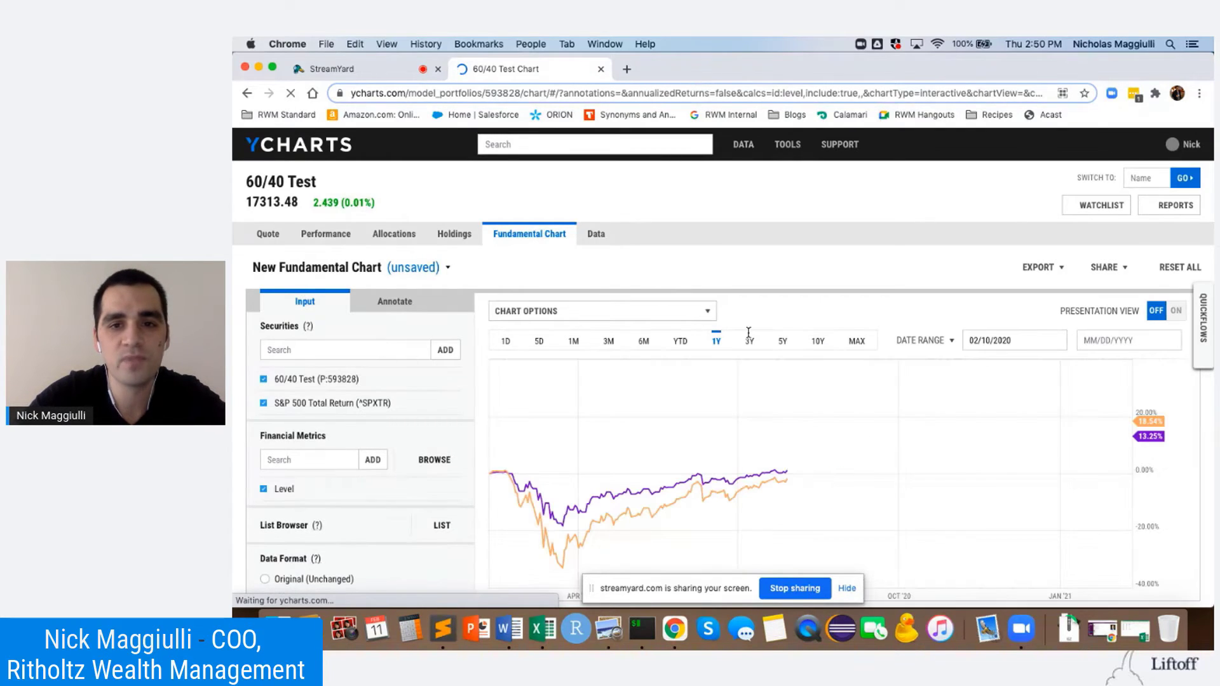
Step: Set the chart's Date Range start to January 1, 2019
left_click(1005, 343)
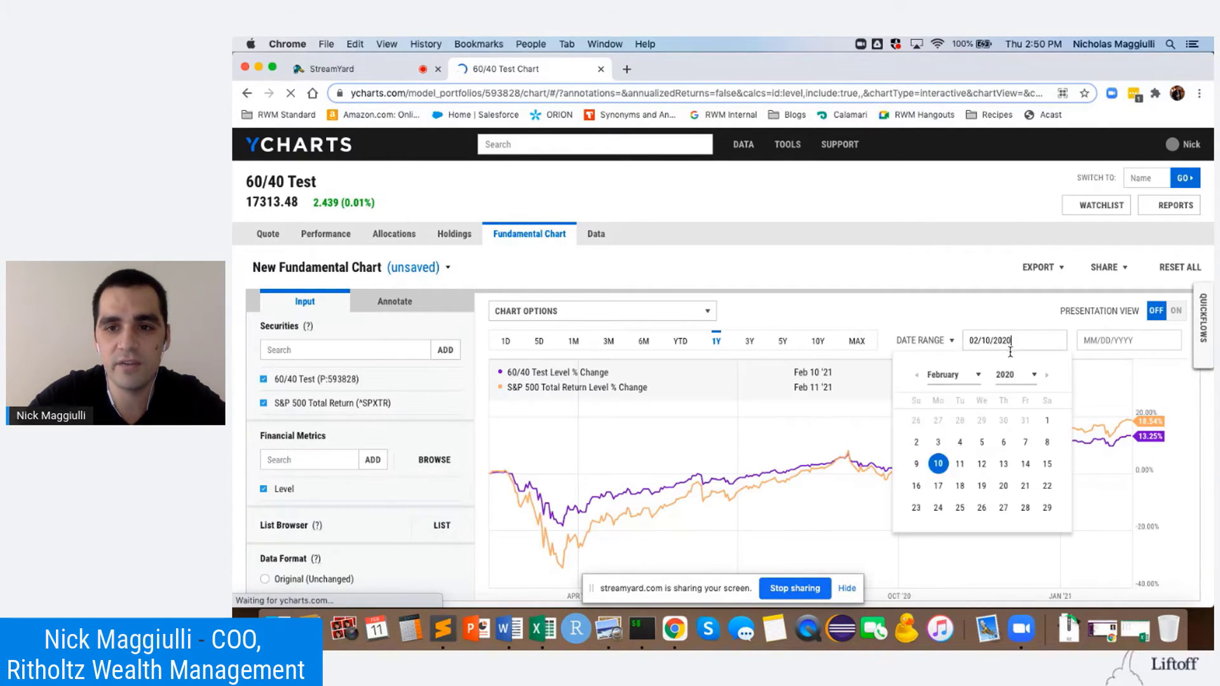
left_click(954, 380)
left_click(959, 398)
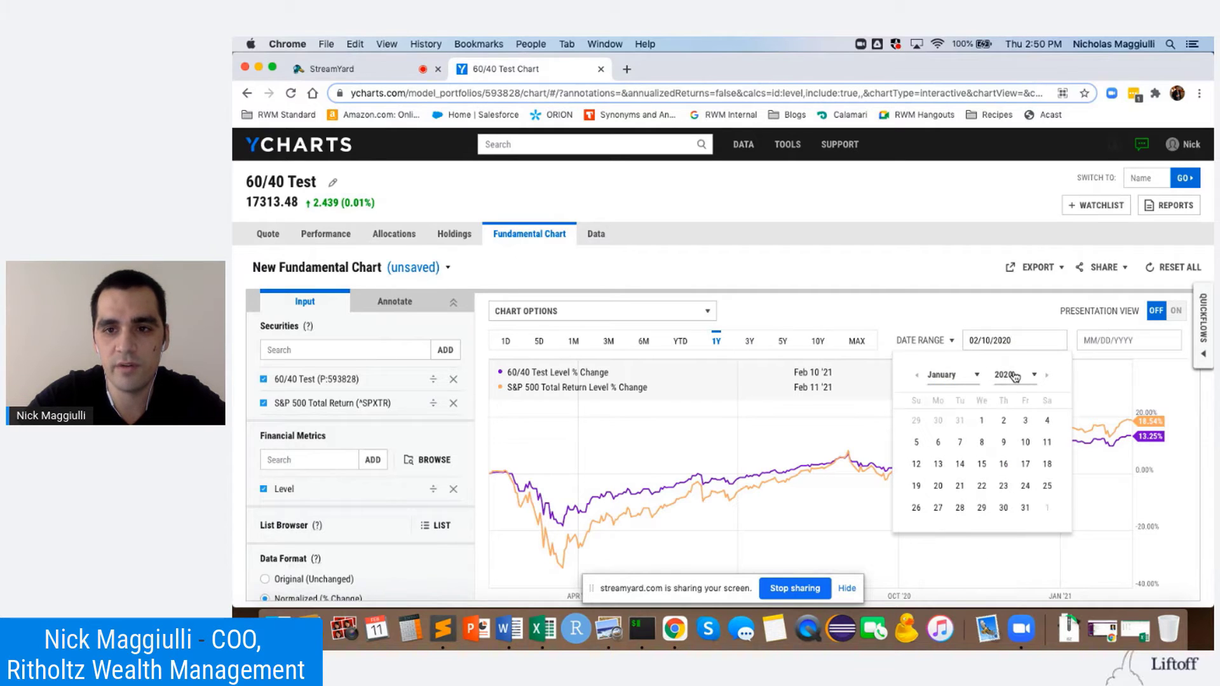
left_click(1010, 375)
left_click(1029, 434)
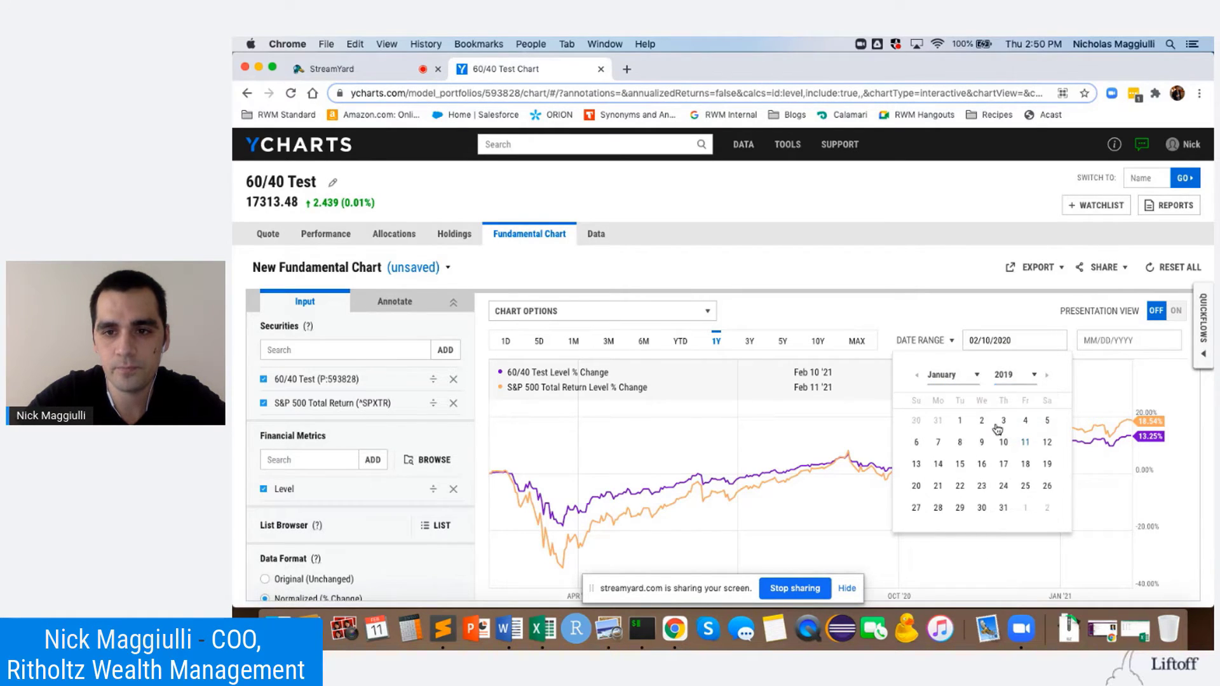
left_click(960, 420)
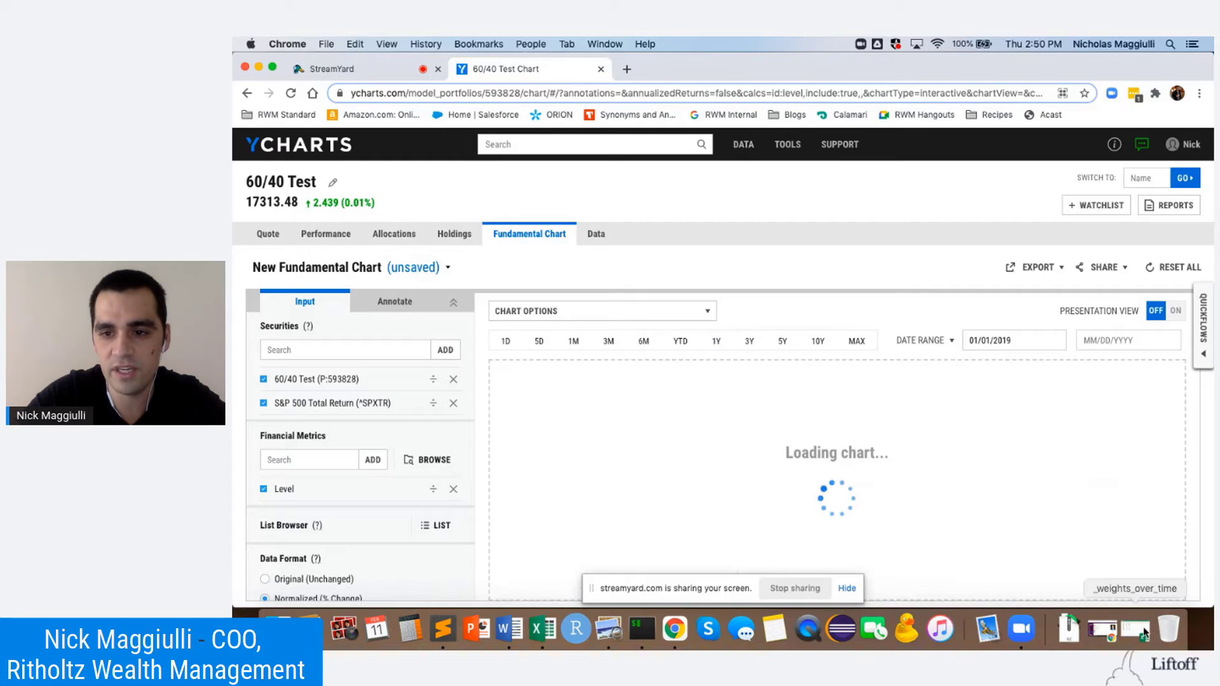
Step: Check the 2019 rebalance weights in Excel, then dismiss the screen-sharing notice
left_click(1112, 619)
left_click(508, 318)
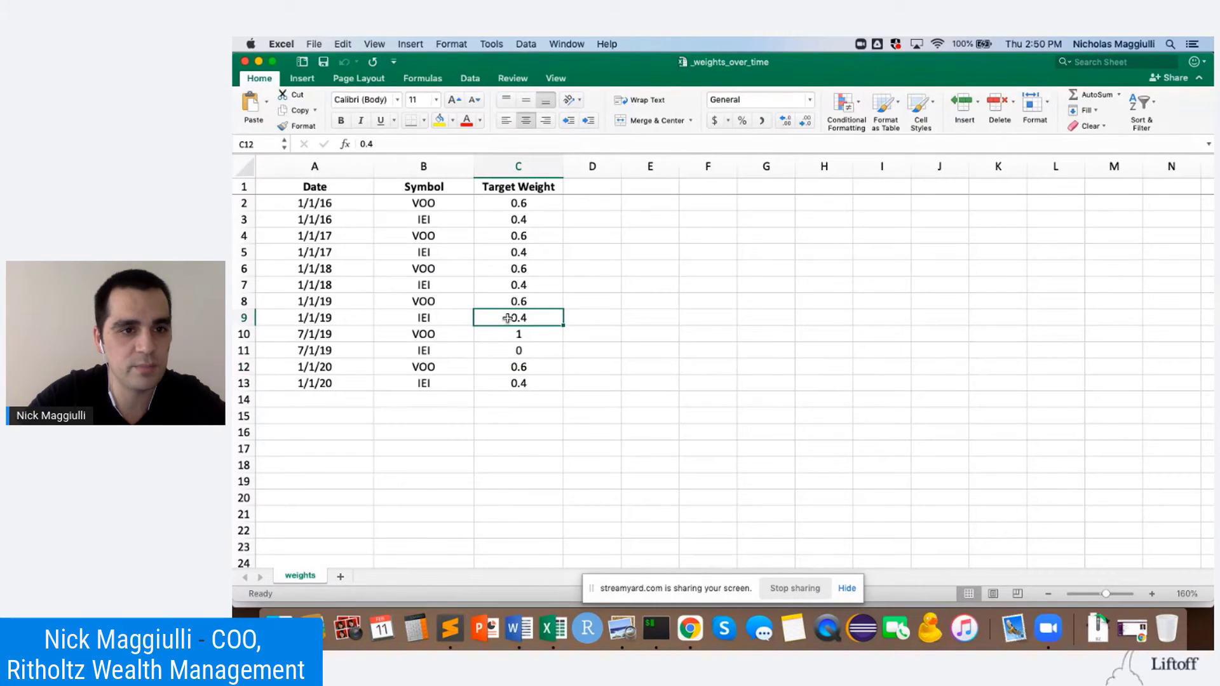
left_click_drag(521, 302, 491, 352)
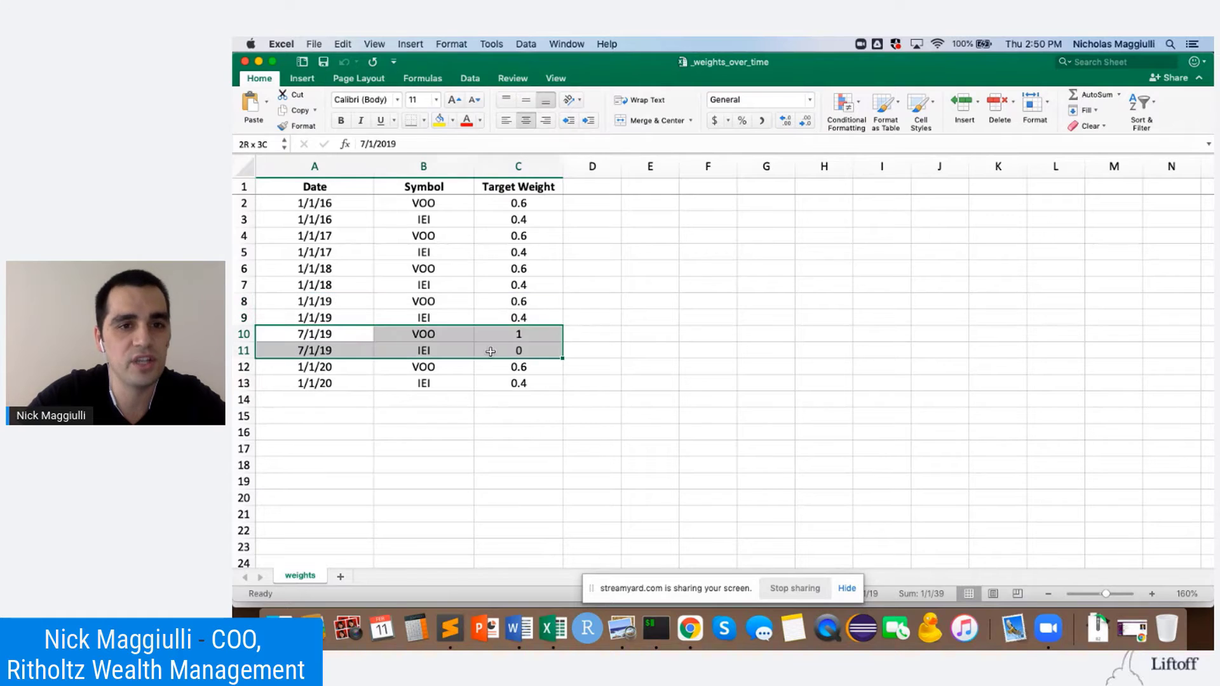
left_click(259, 61)
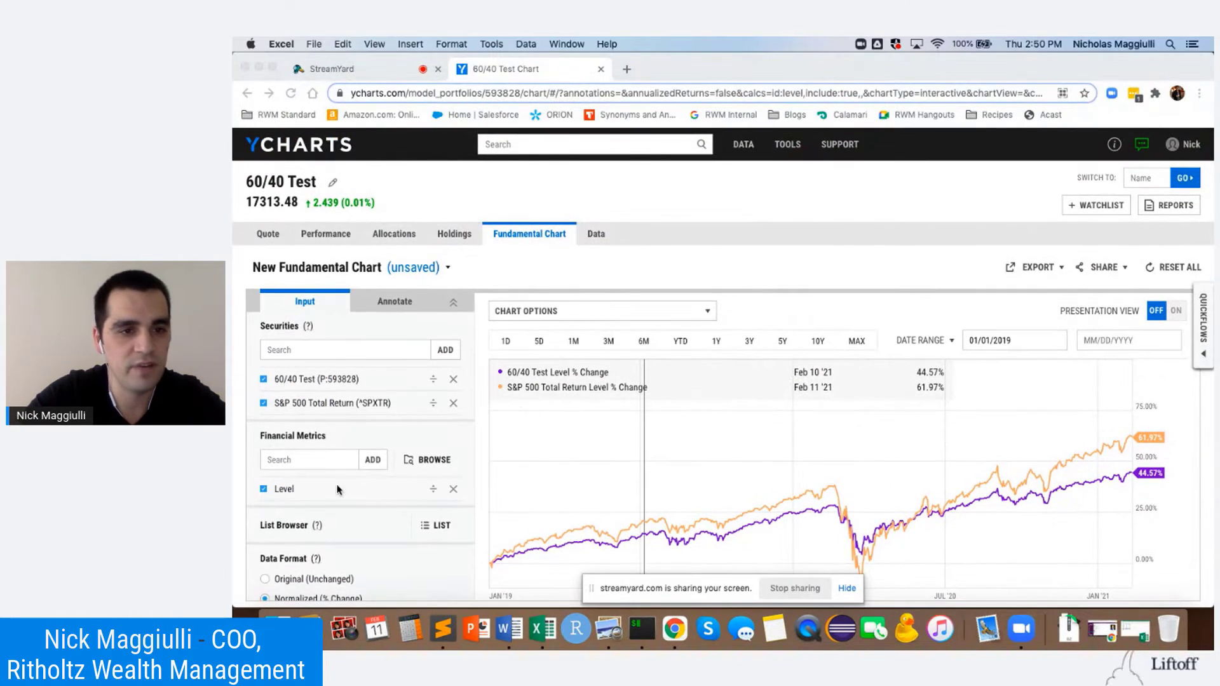
scroll(339, 496, "down", 3)
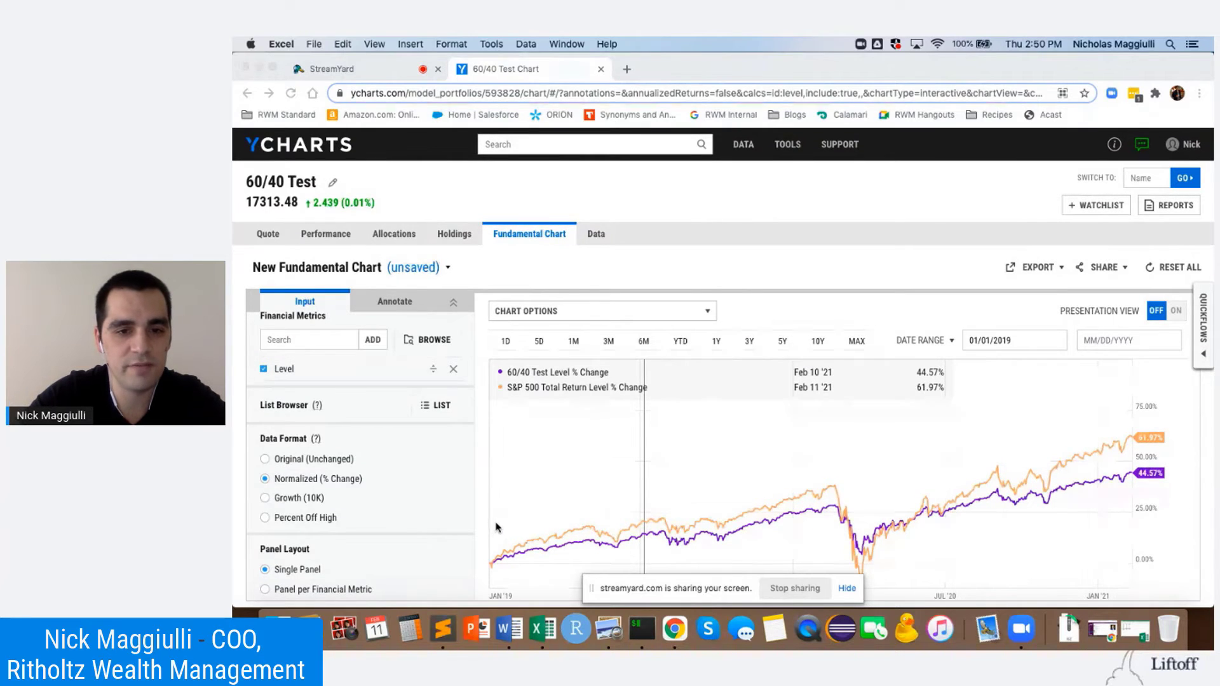
left_click(855, 587)
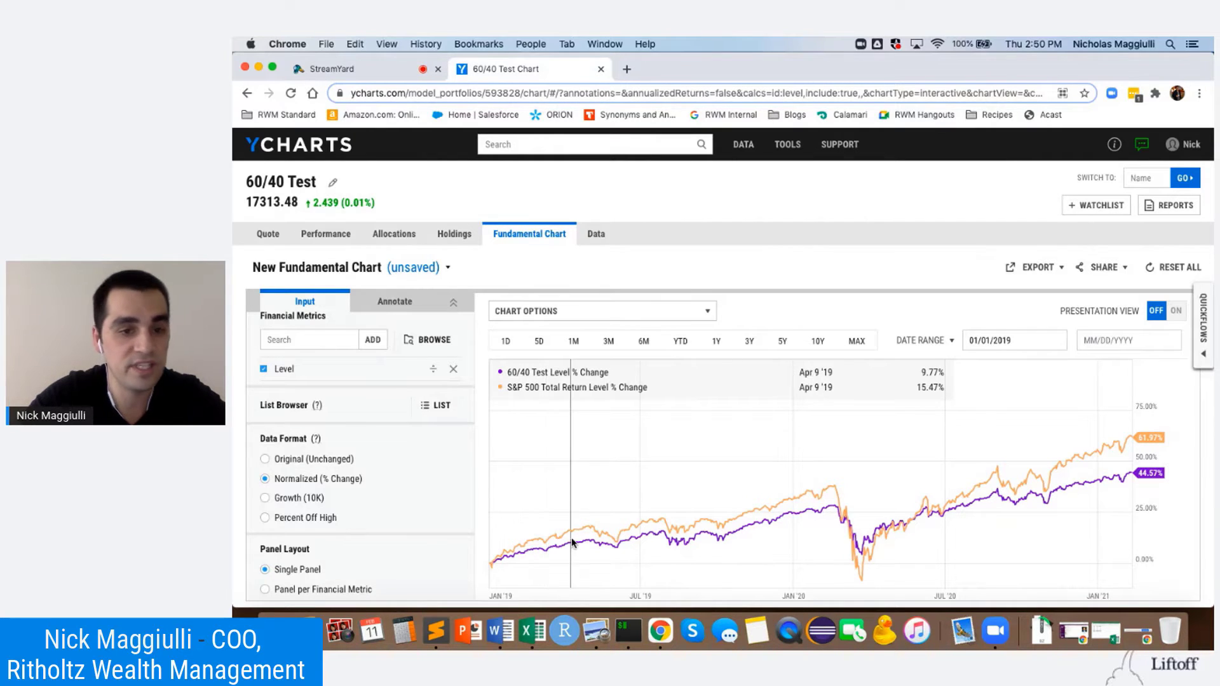
Step: Change the chart's start date to July 1, 2019
left_click(1022, 341)
left_click(962, 377)
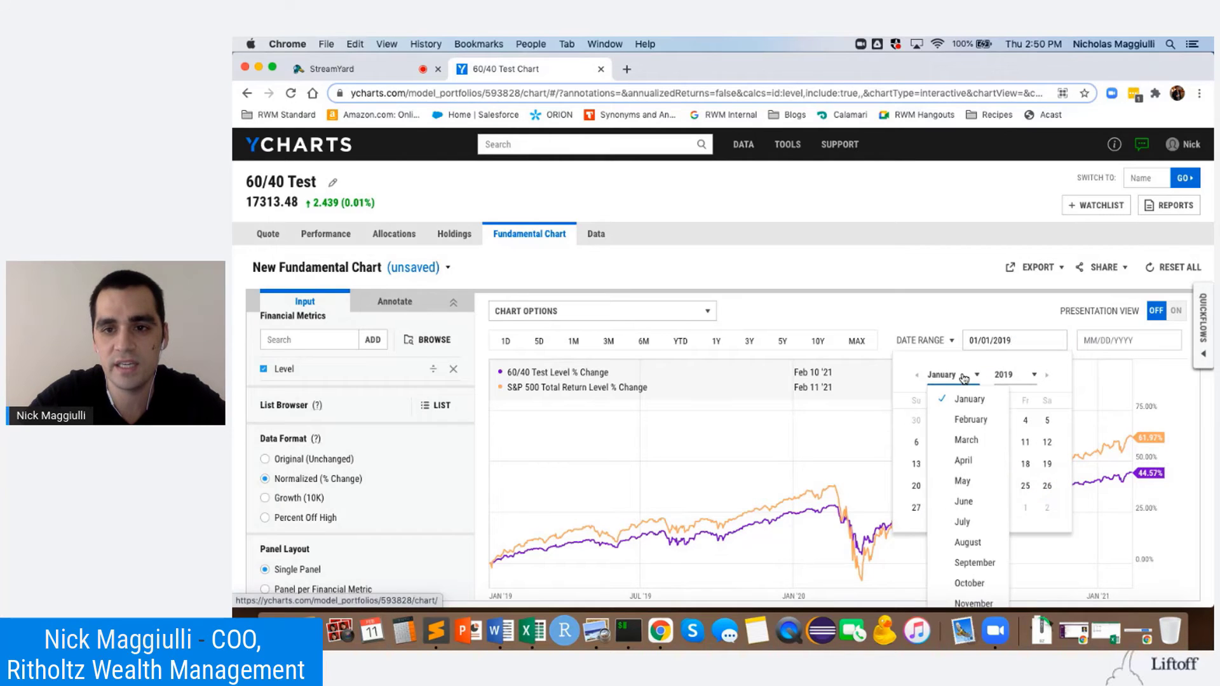
left_click(966, 523)
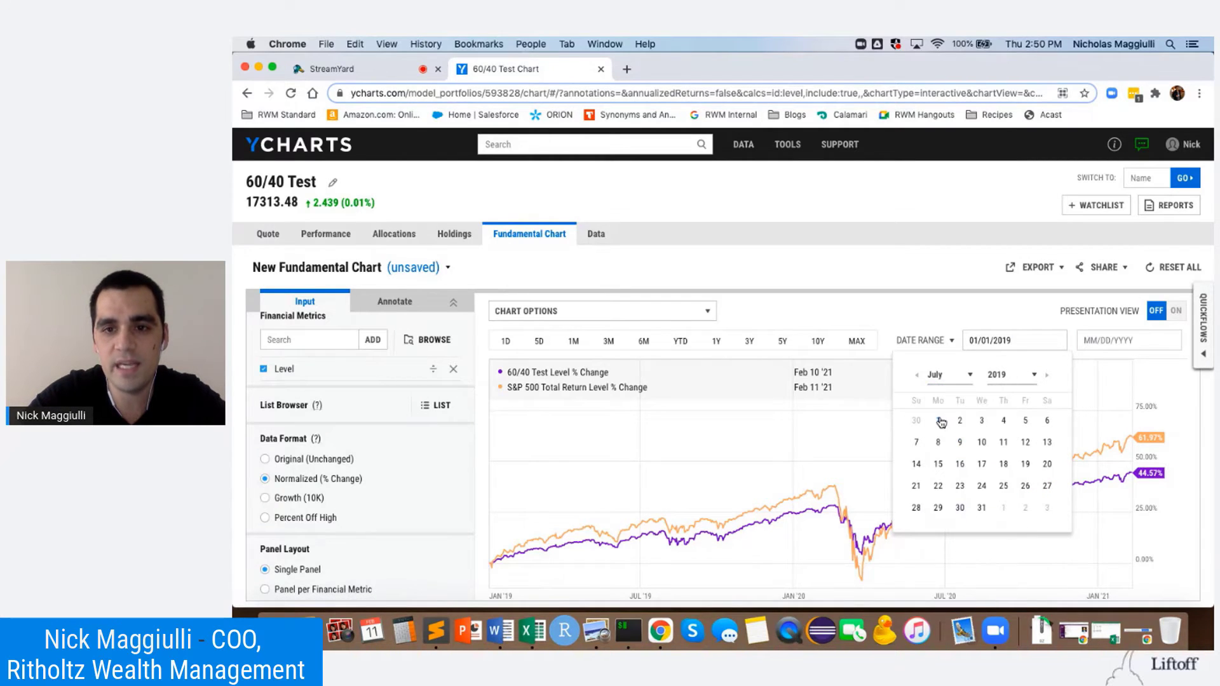
left_click(939, 420)
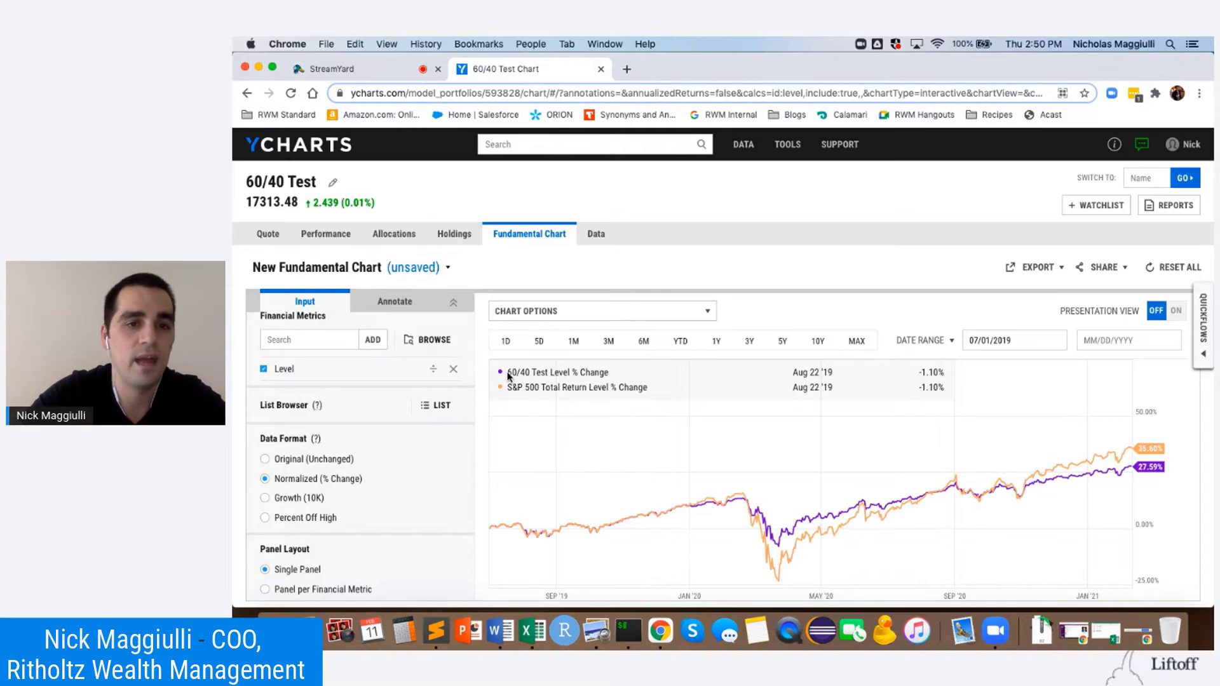
Step: Glance at the Excel weights sheet, then switch to the StreamYard studio tab
left_click(1095, 635)
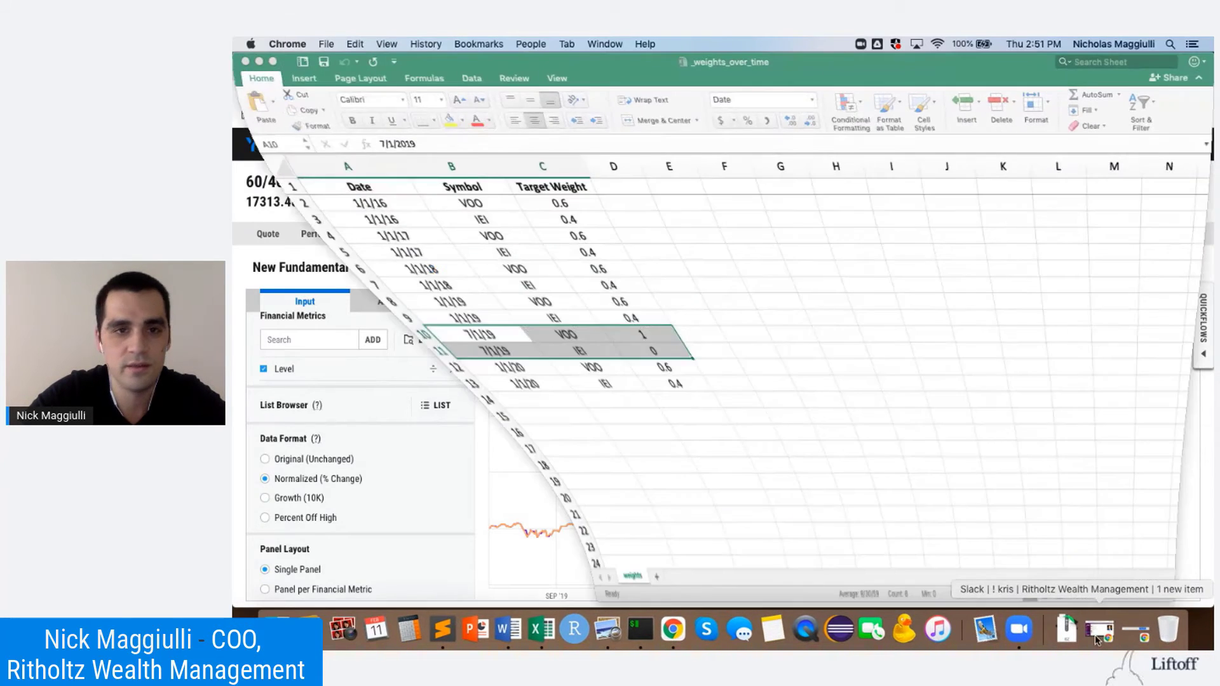
left_click(258, 62)
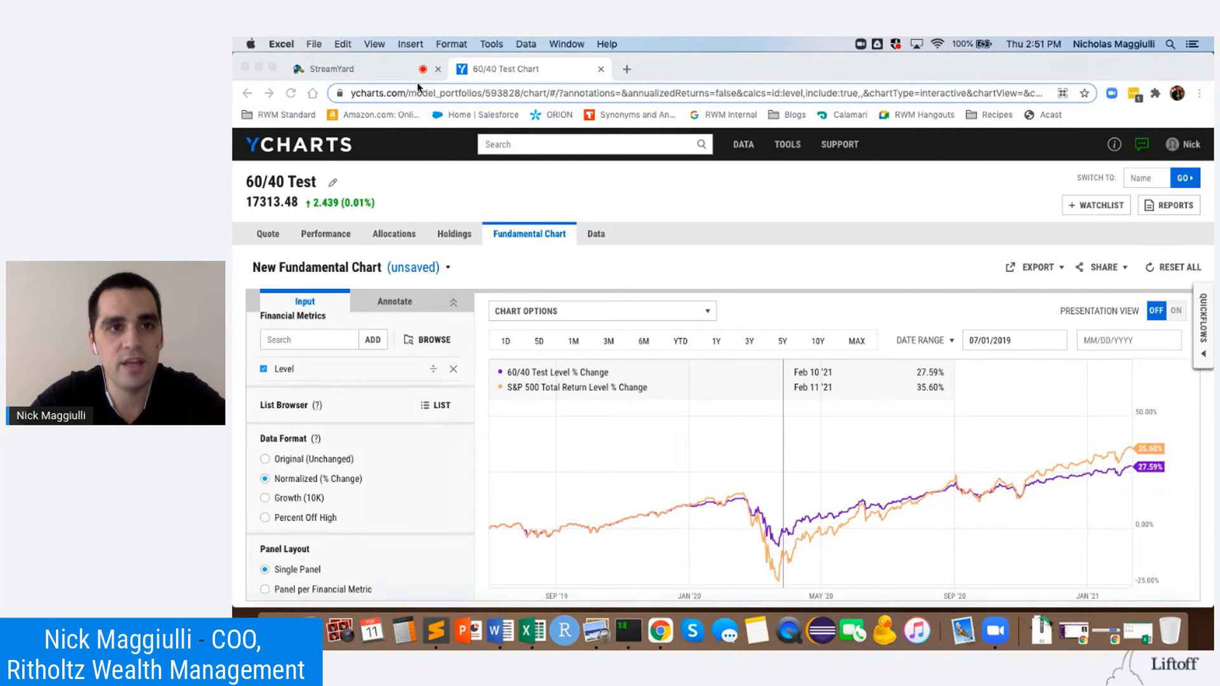
left_click(392, 75)
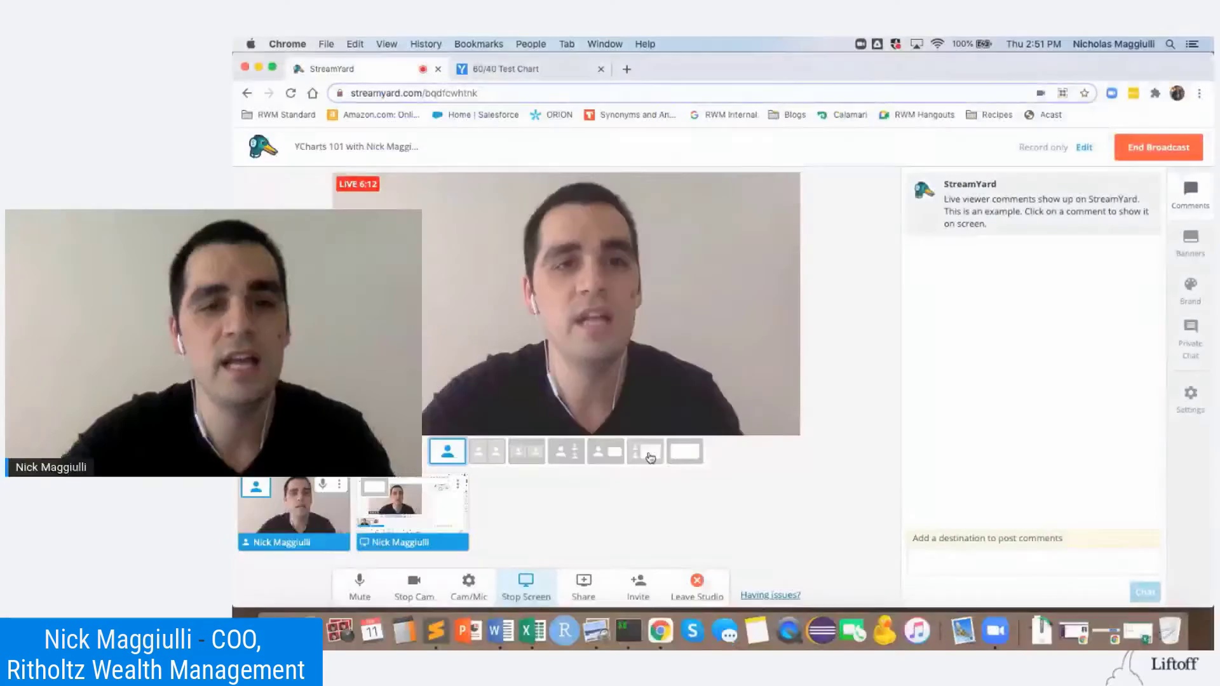
Step: Switch the broadcast layout to the shared screen and return to the YCharts Model Portfolios list
left_click(650, 457)
left_click(536, 72)
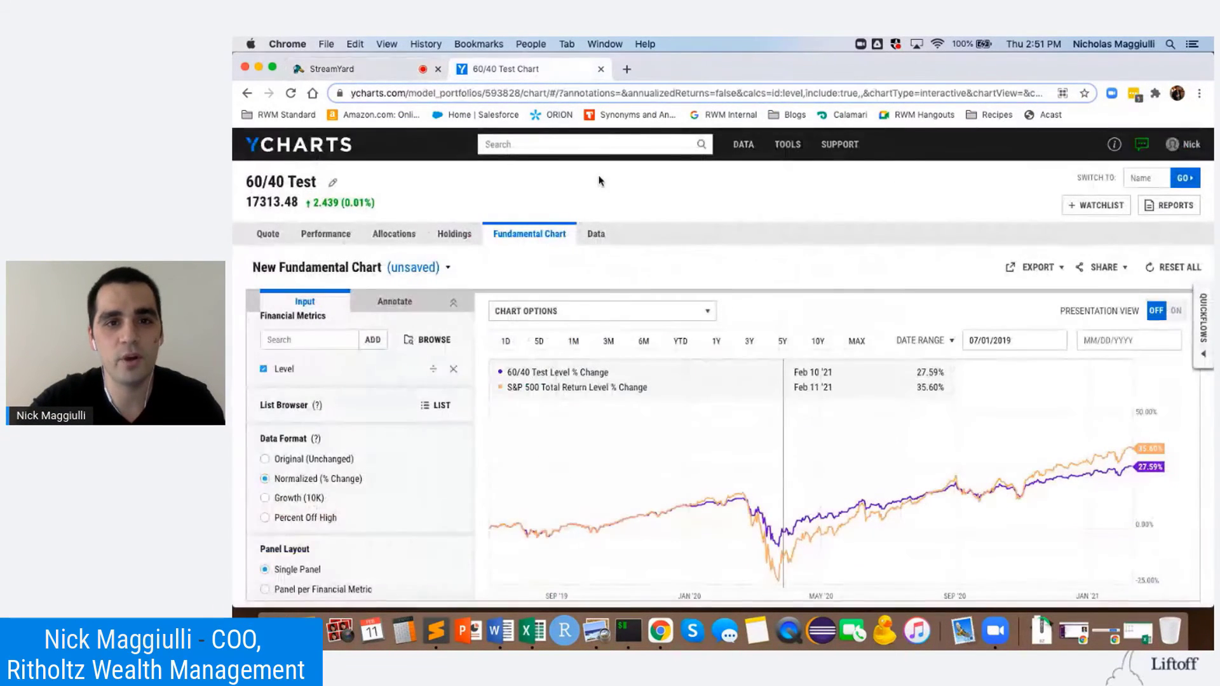
mouse_move(787, 145)
left_click(804, 192)
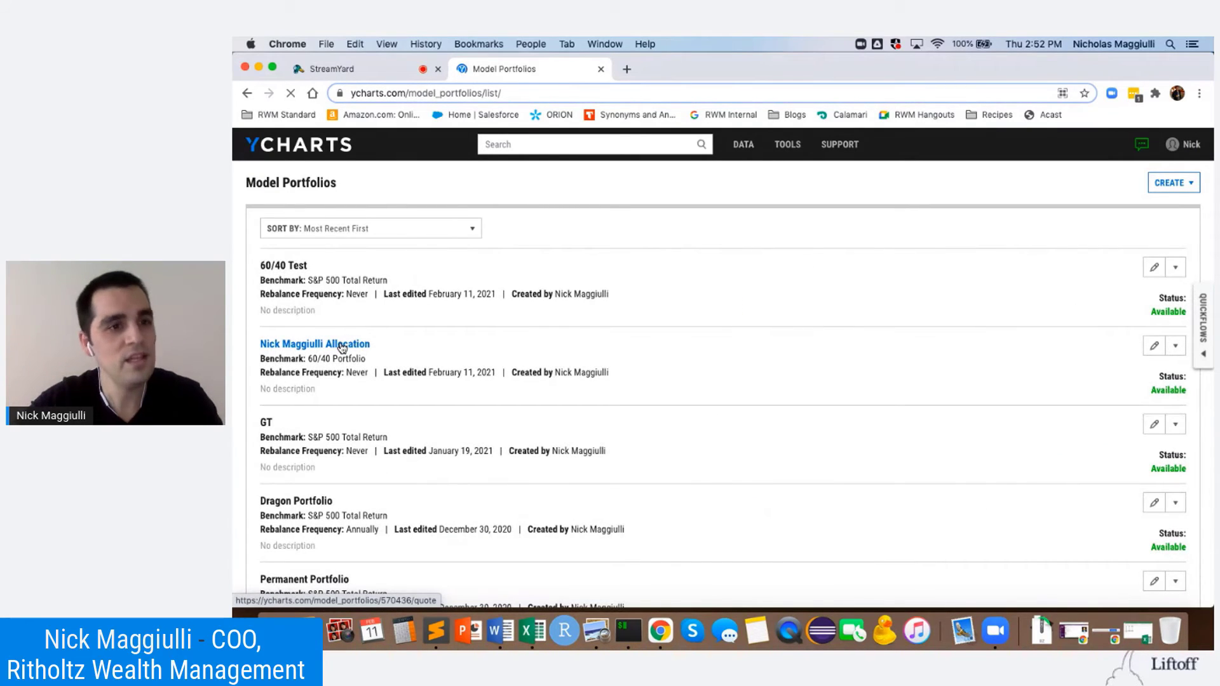
Step: Open the portfolio benchmarked to the 60/40 Portfolio and its Fundamental Chart, then return to StreamYard
left_click(342, 347)
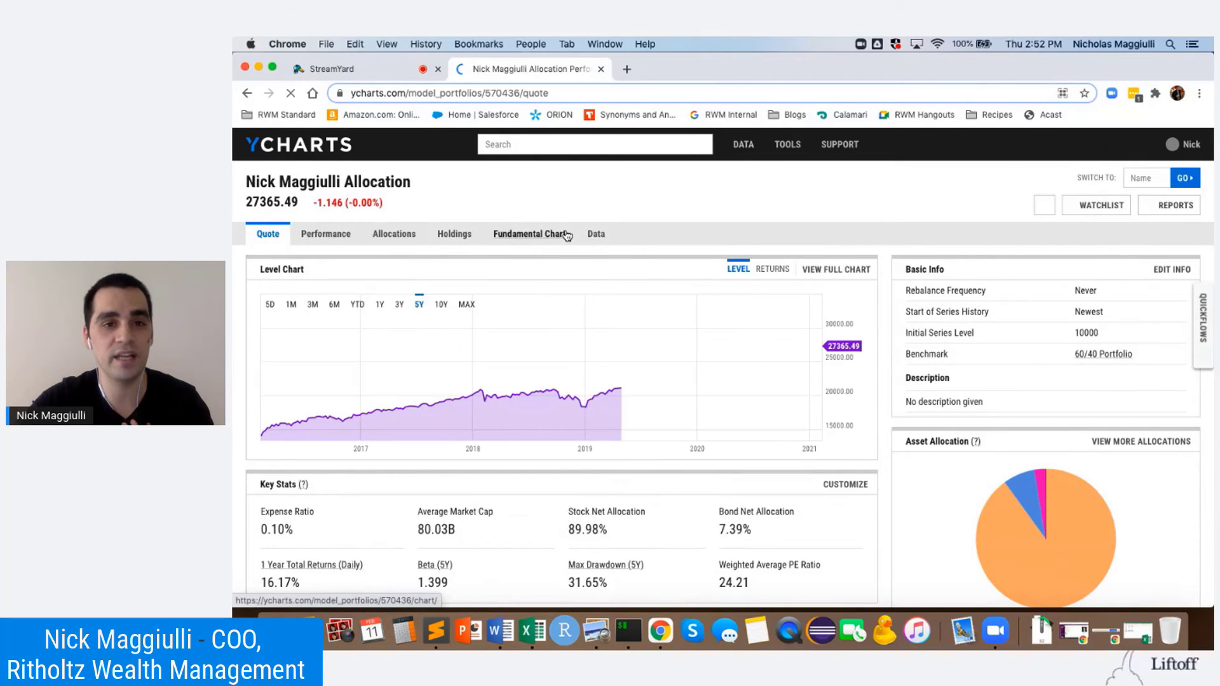
left_click(567, 235)
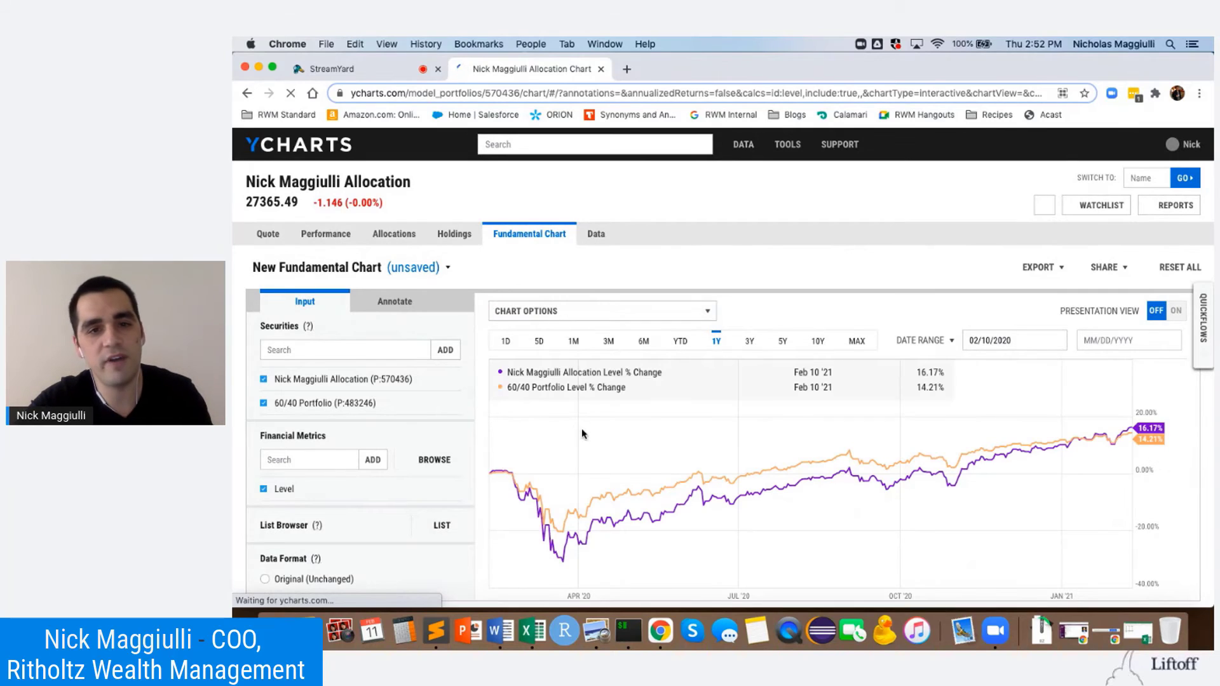
scroll(318, 482, "down", 2)
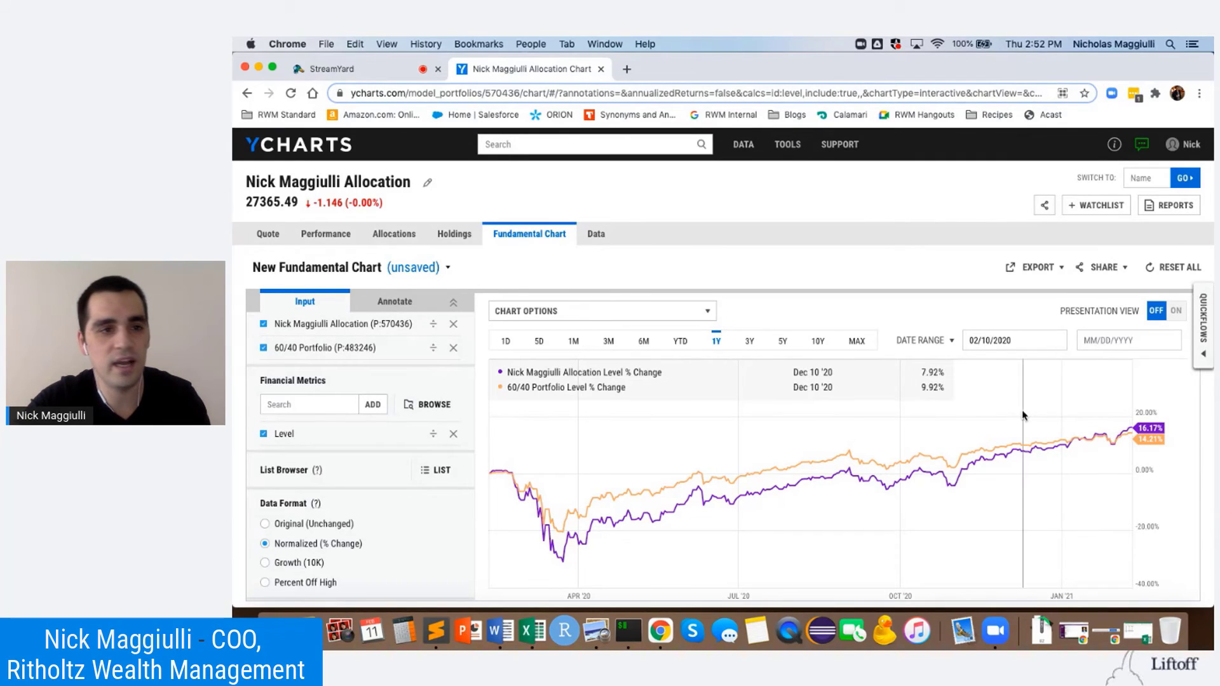
scroll(451, 350, "up", 2)
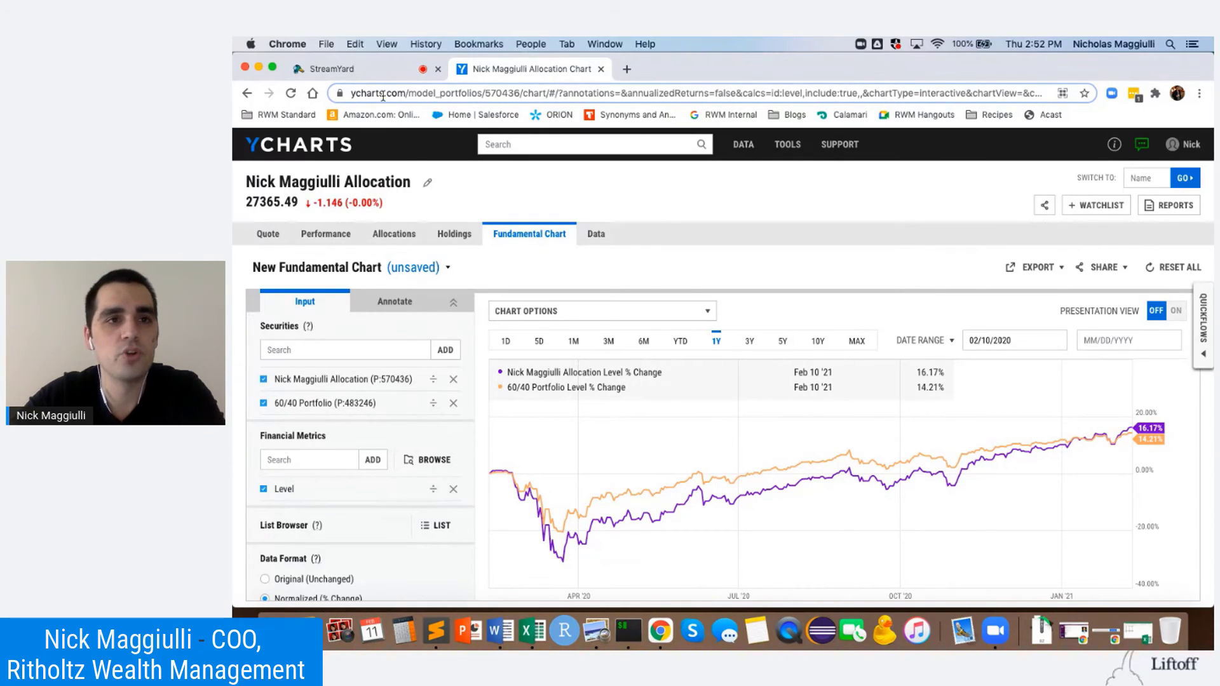
left_click(356, 69)
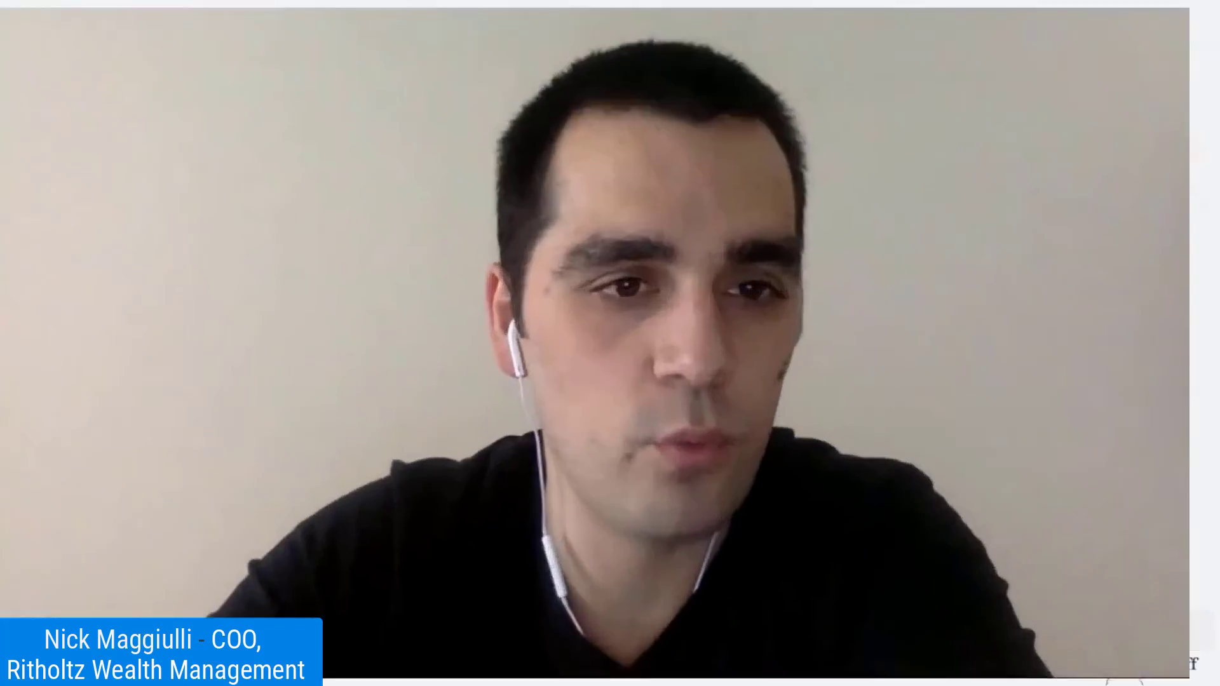